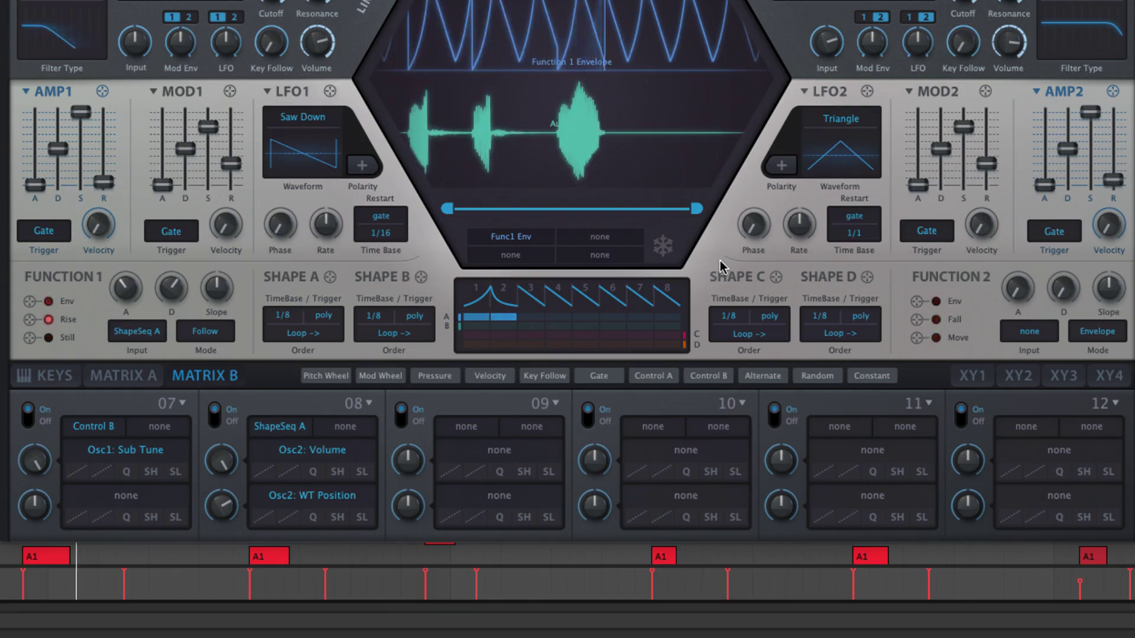
Leave slot 09 unset, then drag Mod1 onto Filter1 Input and LFO1 onto Filter1 Cutoff.
{"action": "left_click", "coordinate": [134, 381]}
{"action": "left_click", "coordinate": [203, 375]}
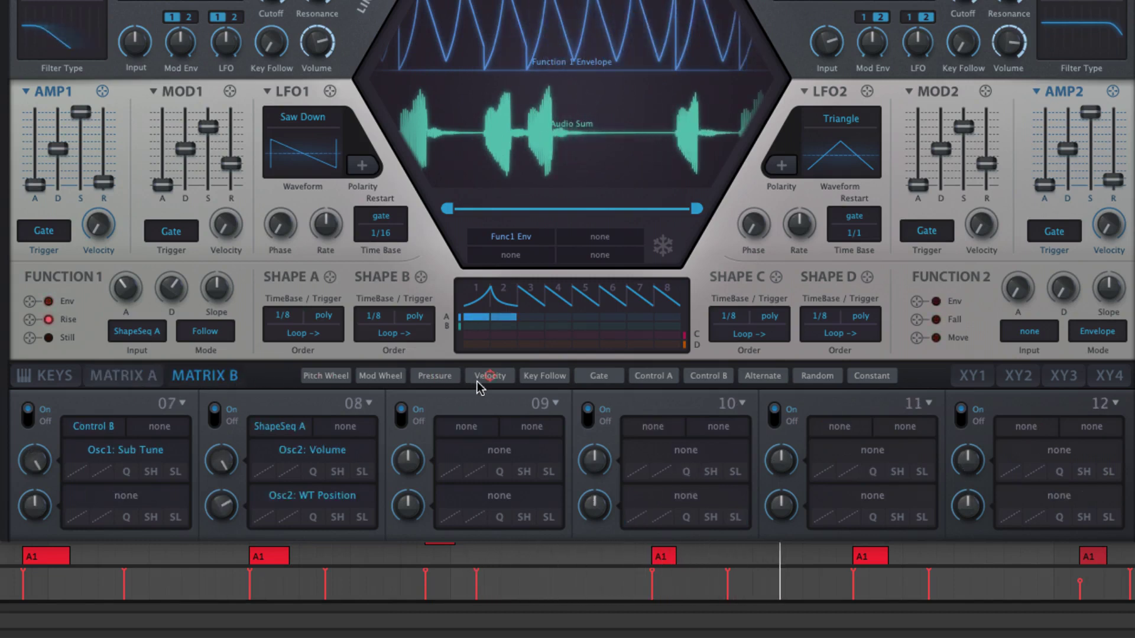
{"action": "left_click", "coordinate": [480, 430]}
{"action": "mouse_move", "coordinate": [535, 625]}
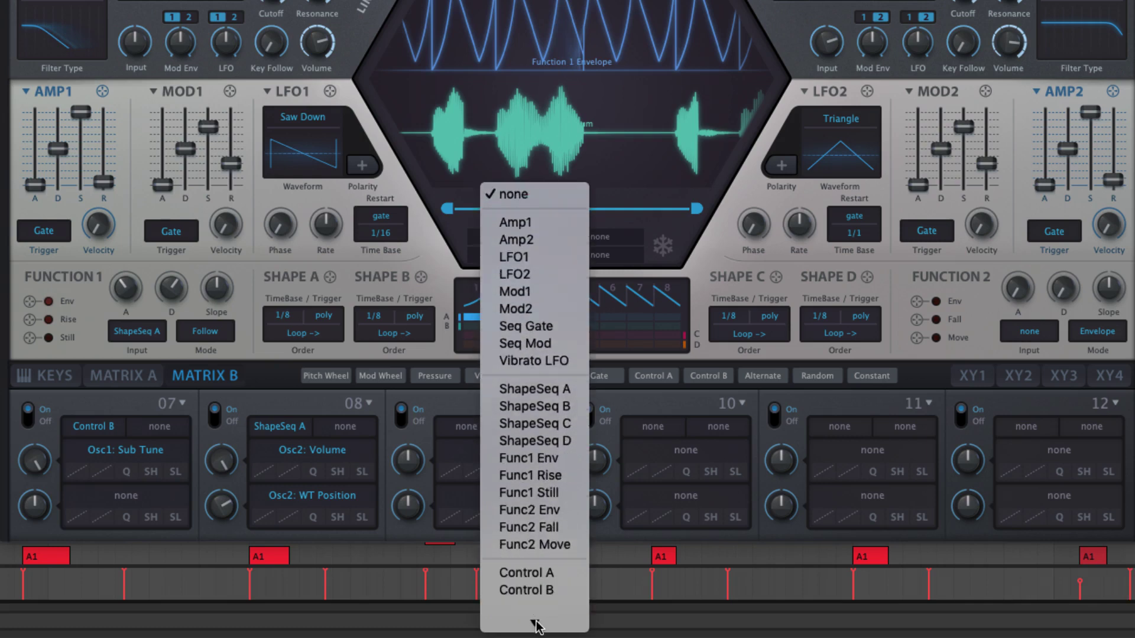
{"action": "left_click", "coordinate": [679, 418]}
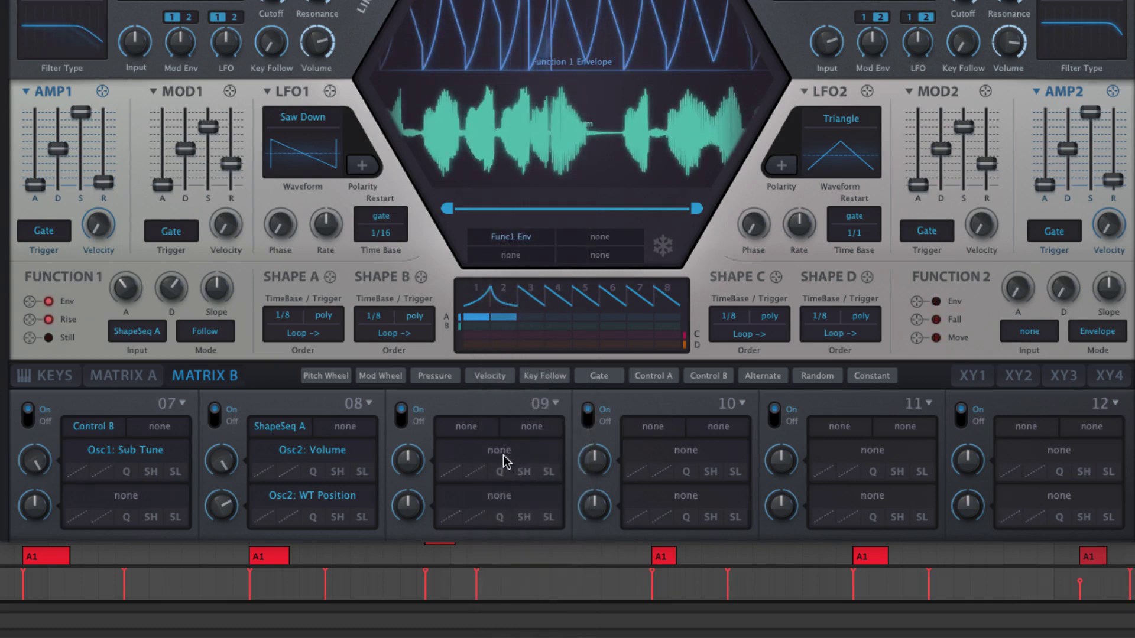
{"action": "left_click", "coordinate": [503, 455]}
{"action": "mouse_move", "coordinate": [631, 362]}
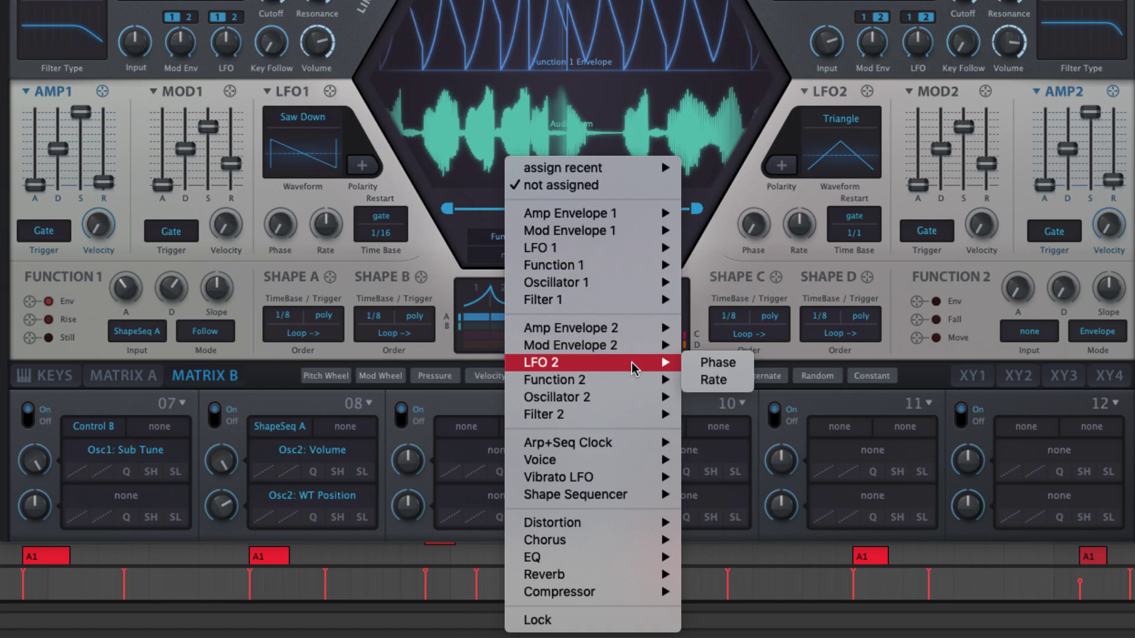
{"action": "left_click", "coordinate": [905, 273]}
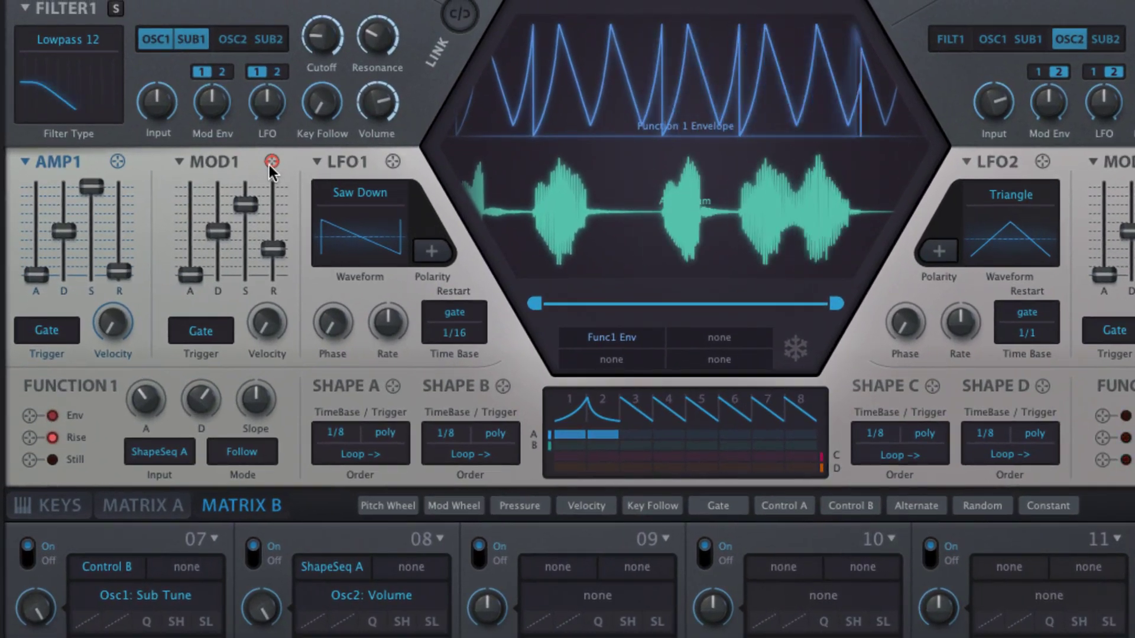
{"action": "left_click_drag", "start_coordinate": [268, 165], "coordinate": [175, 82]}
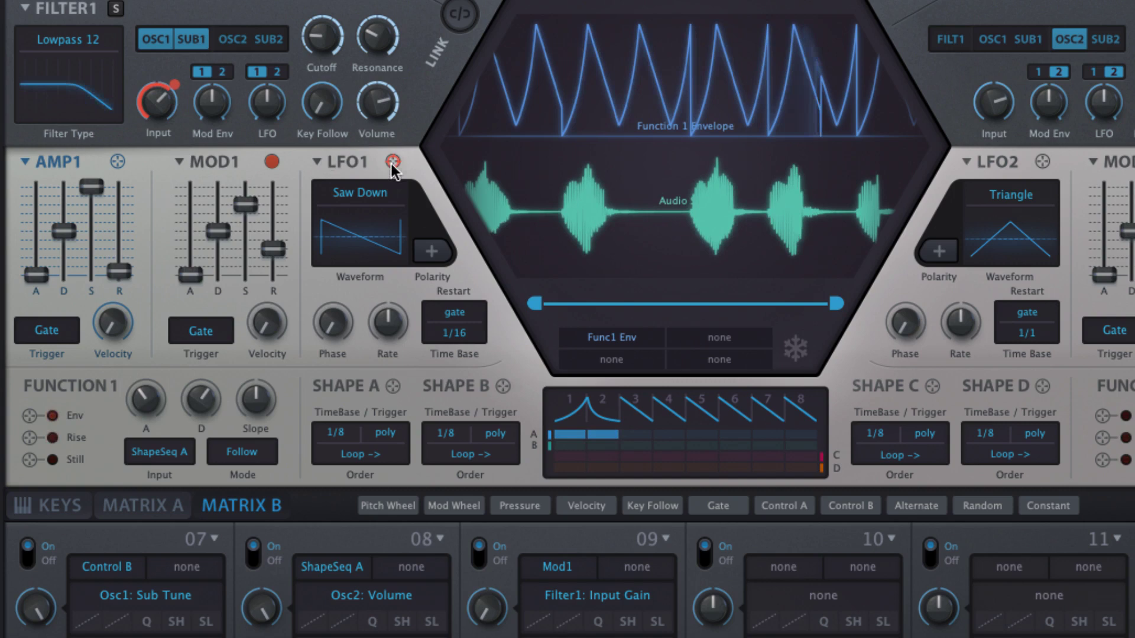
{"action": "left_click_drag", "start_coordinate": [393, 165], "coordinate": [342, 11]}
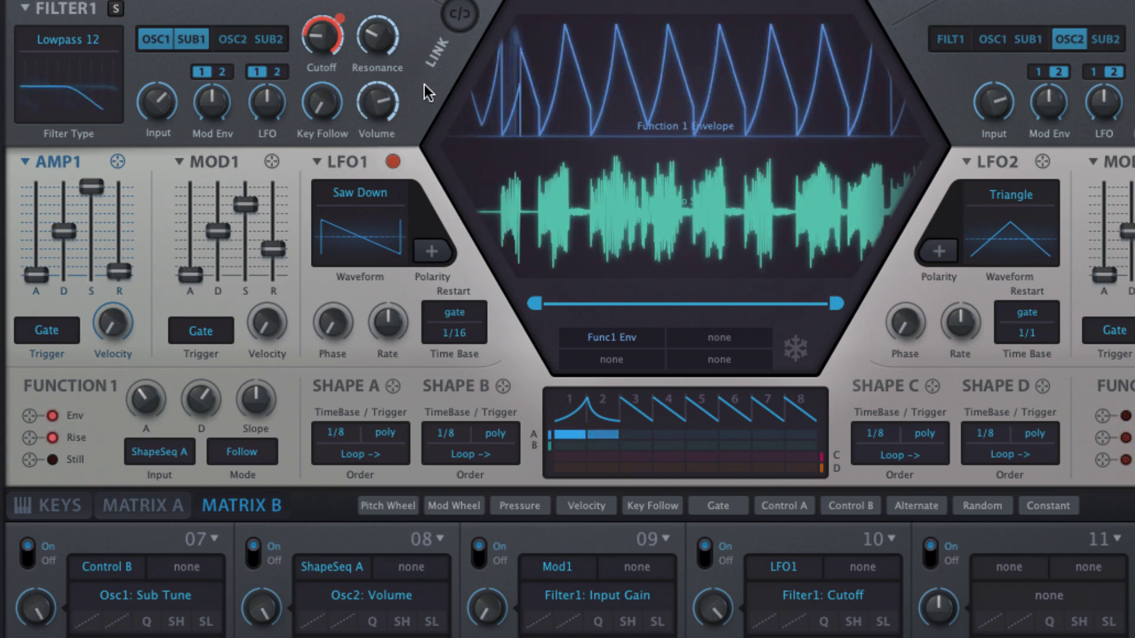
Remove the Mod Envelope 1 modulation from Filter1's input gain.
{"action": "right_click", "coordinate": [161, 113]}
{"action": "mouse_move", "coordinate": [331, 152]}
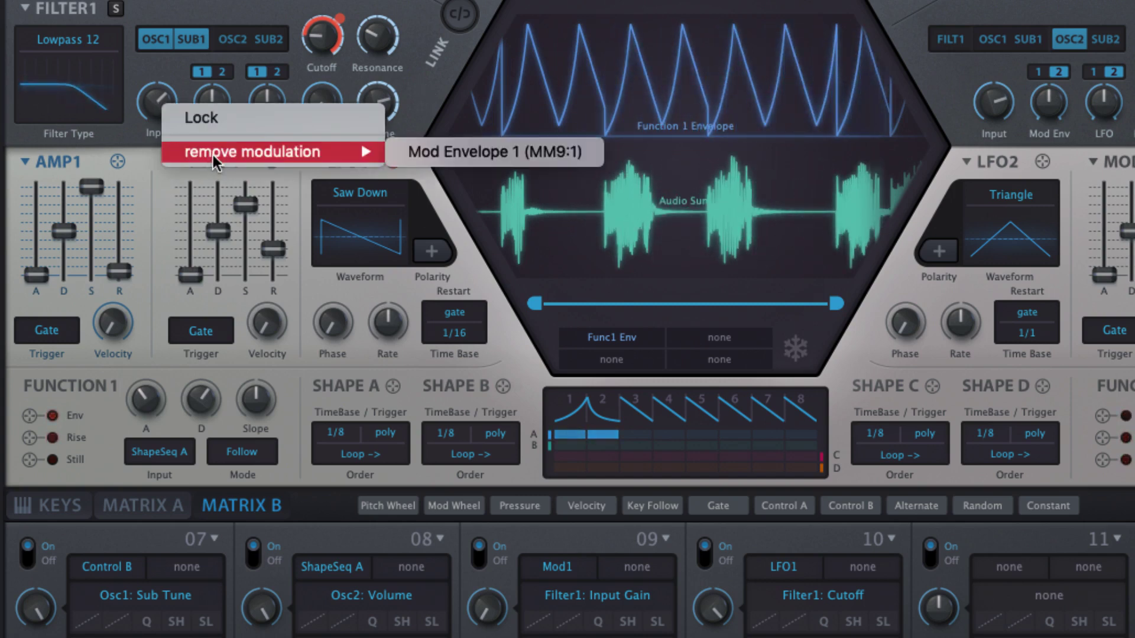
{"action": "left_click", "coordinate": [423, 152]}
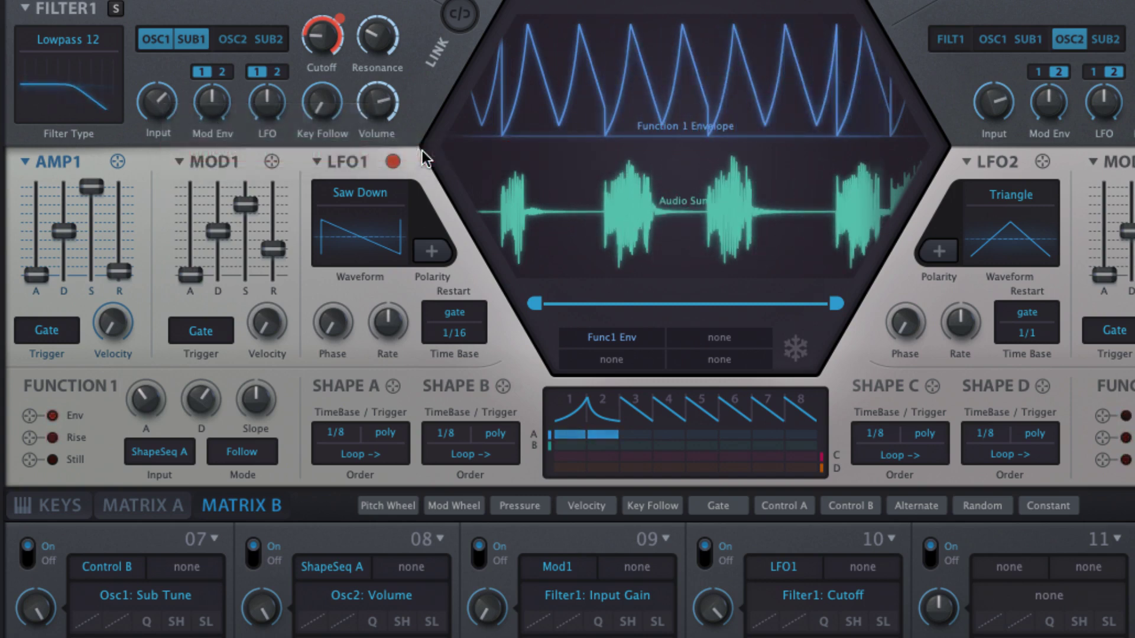
Remove LFO1's modulation of Filter1 Cutoff.
{"action": "right_click", "coordinate": [390, 166]}
{"action": "mouse_move", "coordinate": [592, 174]}
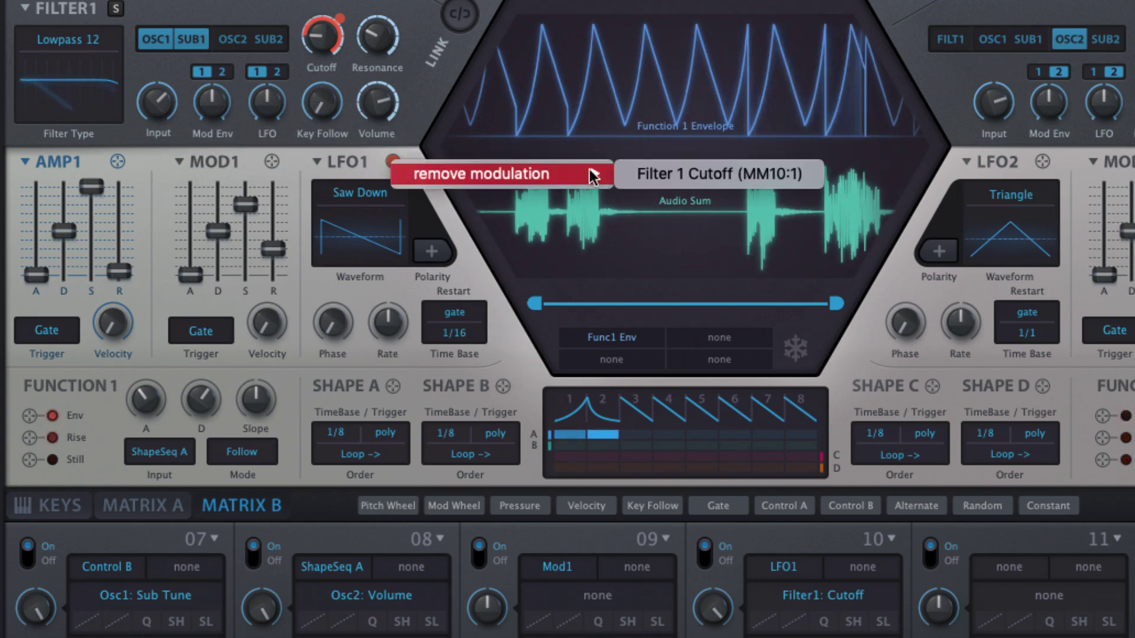
{"action": "left_click", "coordinate": [637, 172]}
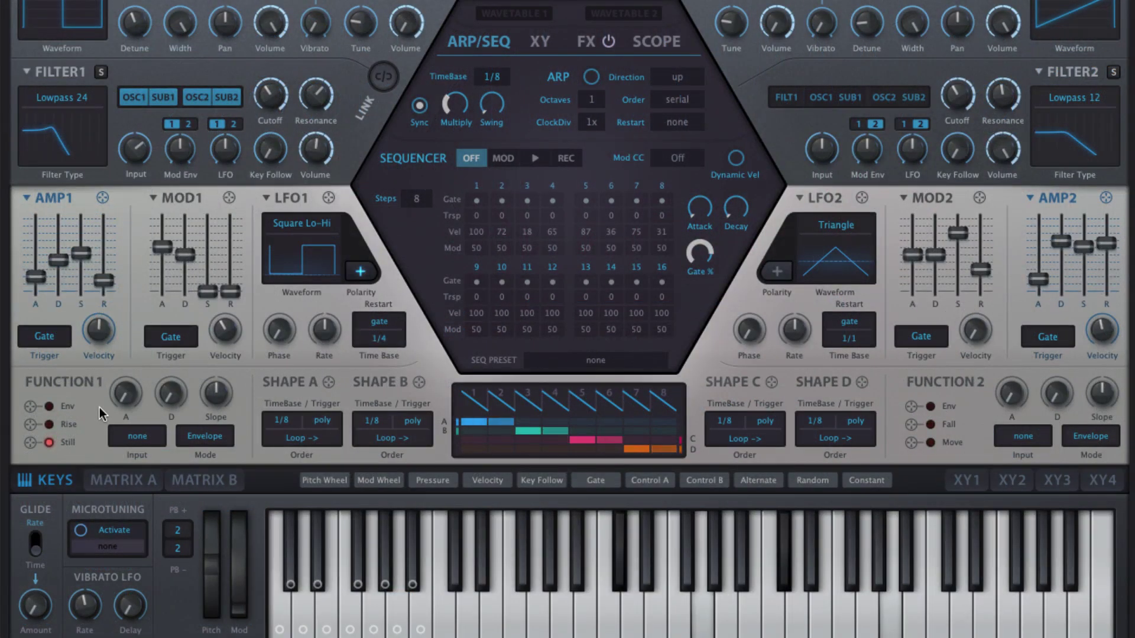
Return to Matrix A from Matrix B, leaving slot 02's Mod Wheel source unchanged.
{"action": "left_click", "coordinate": [117, 483]}
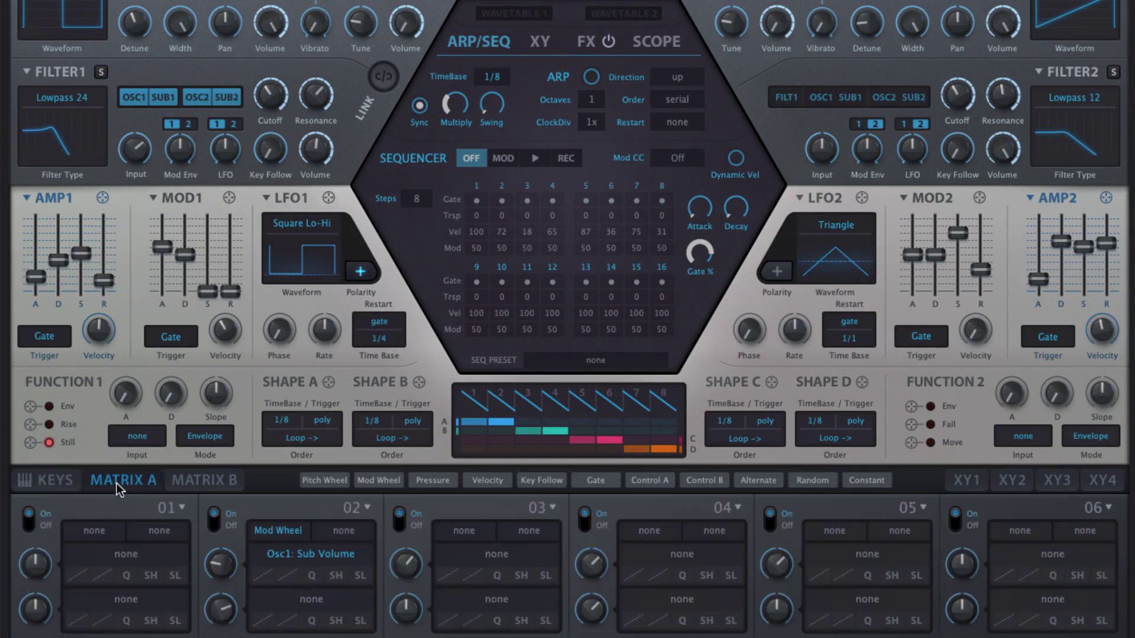
{"action": "left_click", "coordinate": [204, 482]}
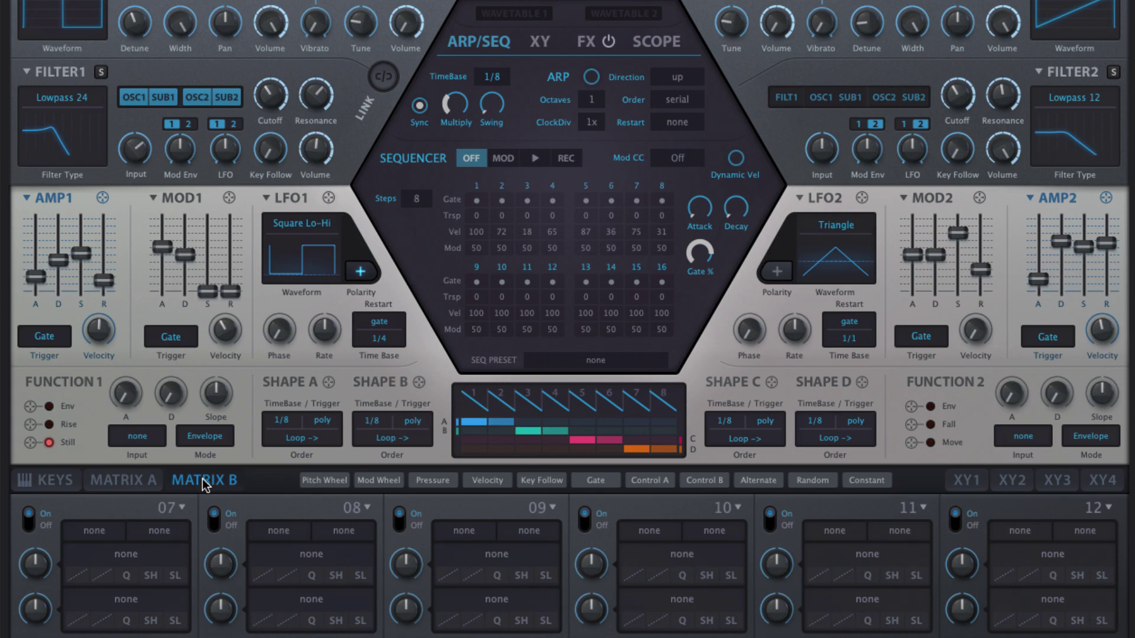
{"action": "left_click", "coordinate": [134, 484]}
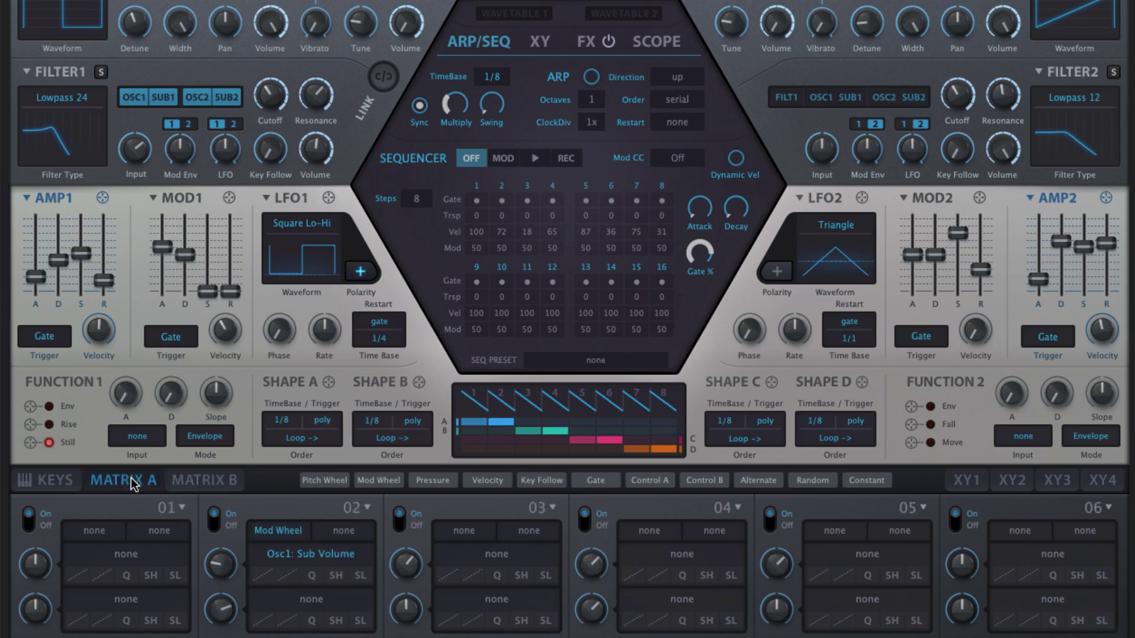
{"action": "left_click", "coordinate": [288, 535]}
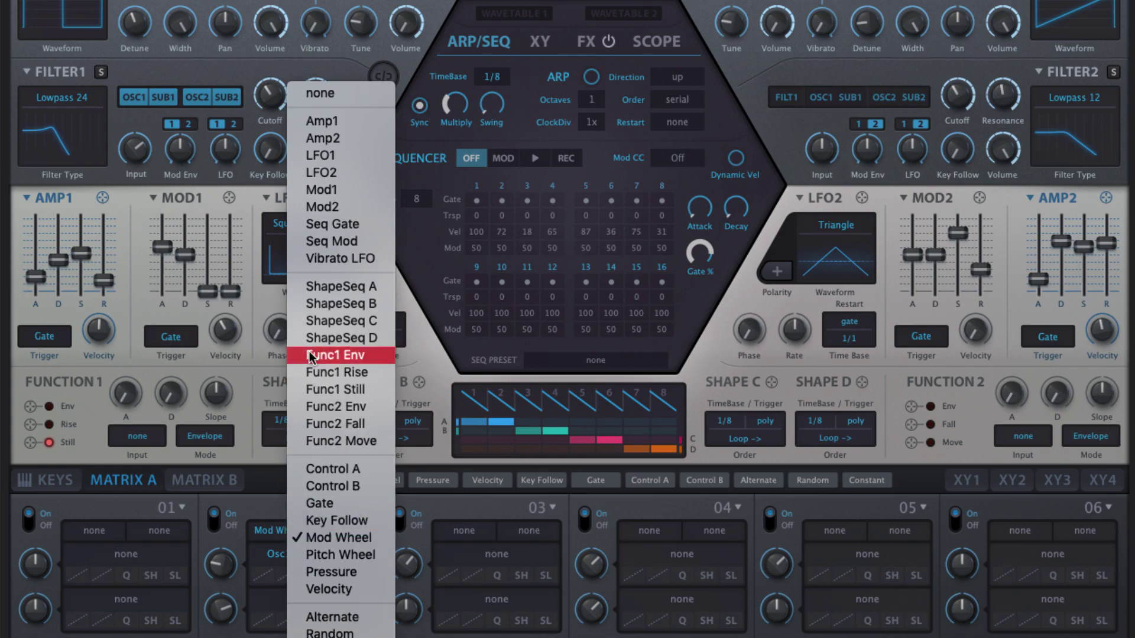
{"action": "left_click", "coordinate": [256, 394]}
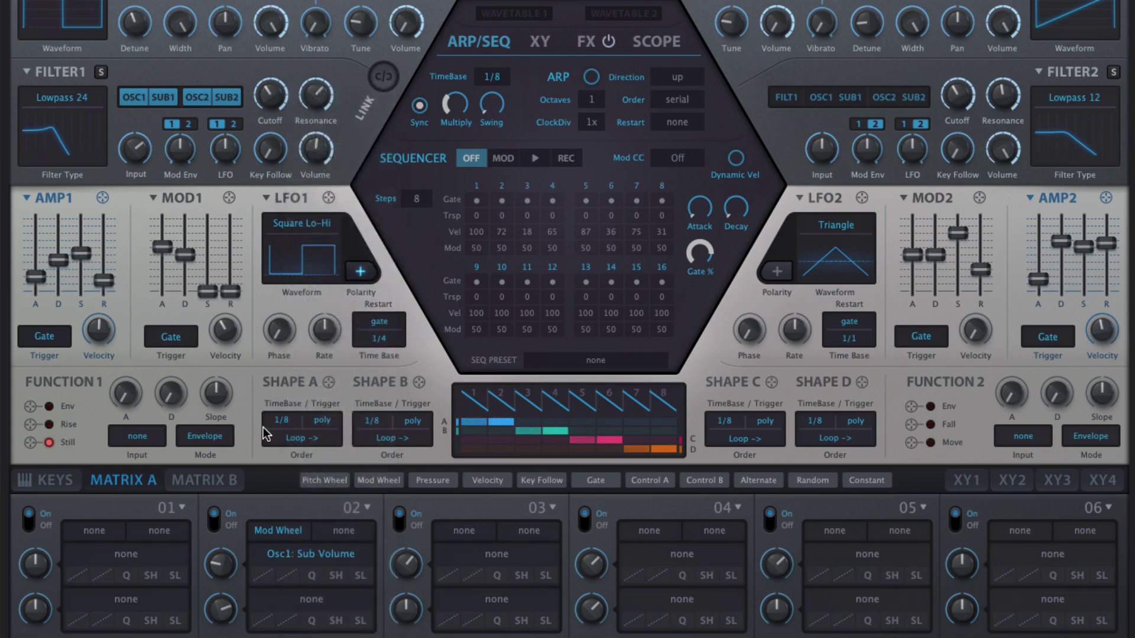
Set Matrix A slot 01's first source to Mod1 and its destination to Filter1 Cutoff.
{"action": "left_click", "coordinate": [158, 530]}
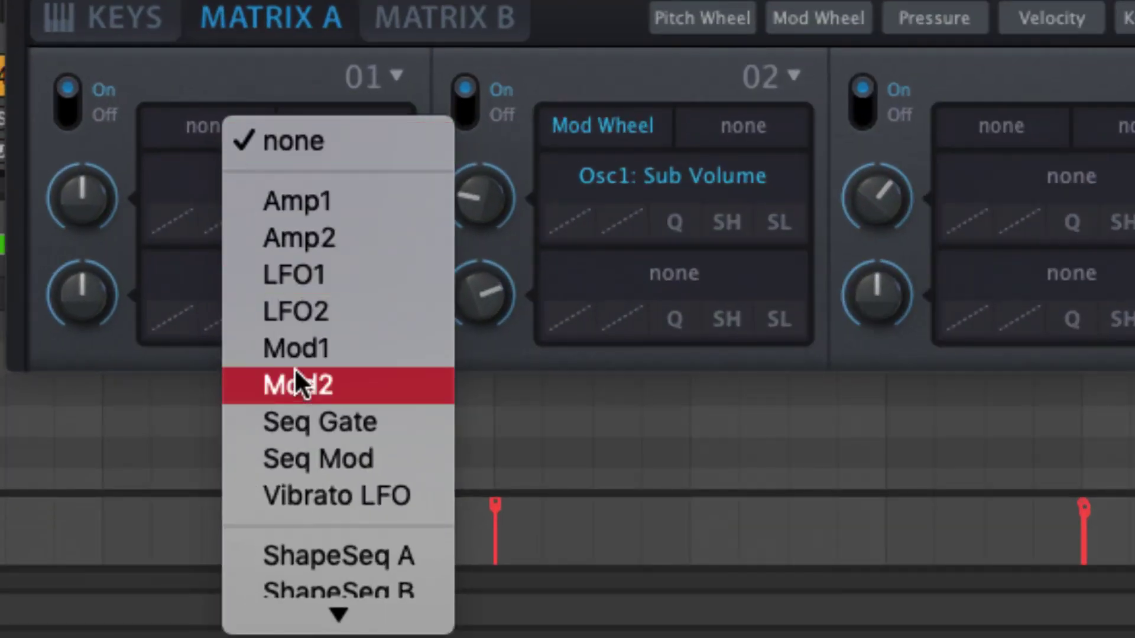
{"action": "left_click", "coordinate": [157, 81]}
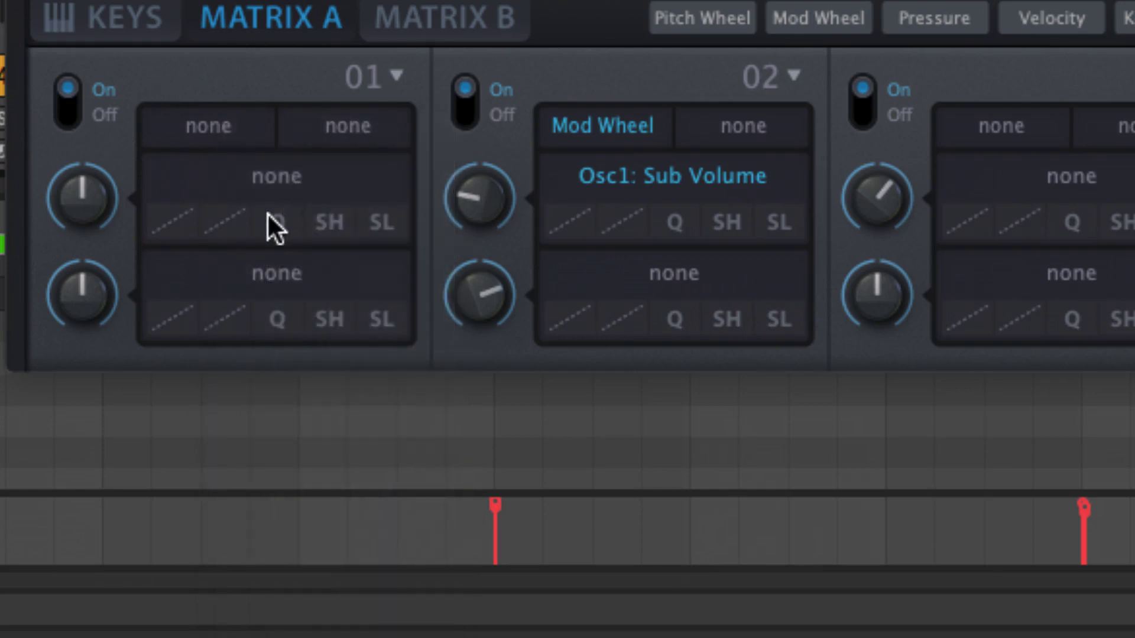
{"action": "left_click", "coordinate": [354, 126]}
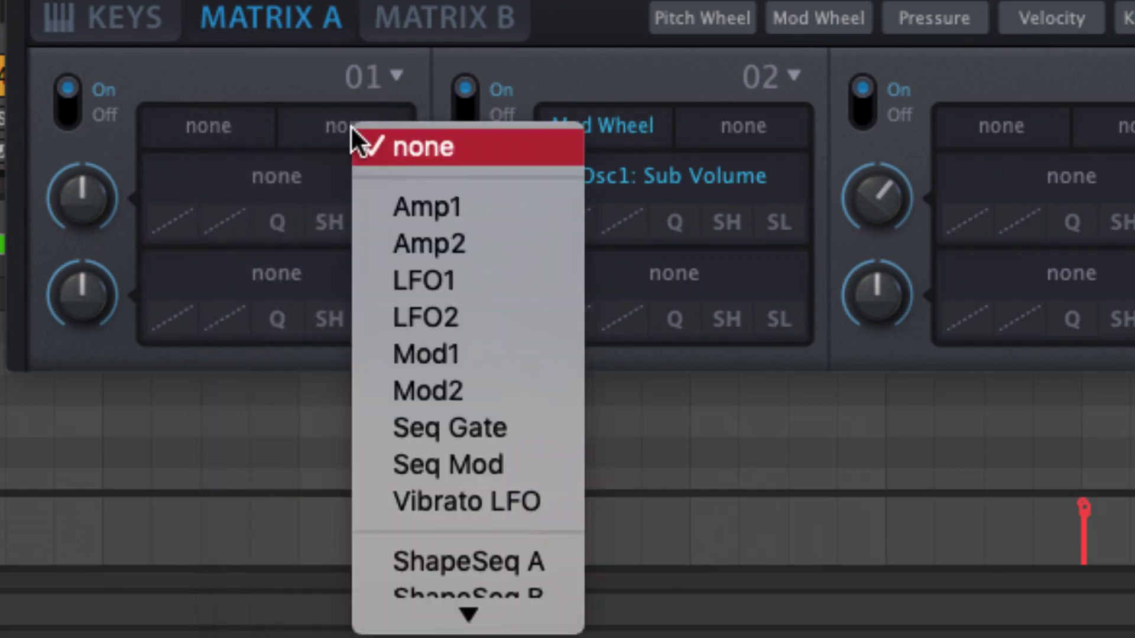
{"action": "left_click", "coordinate": [221, 62]}
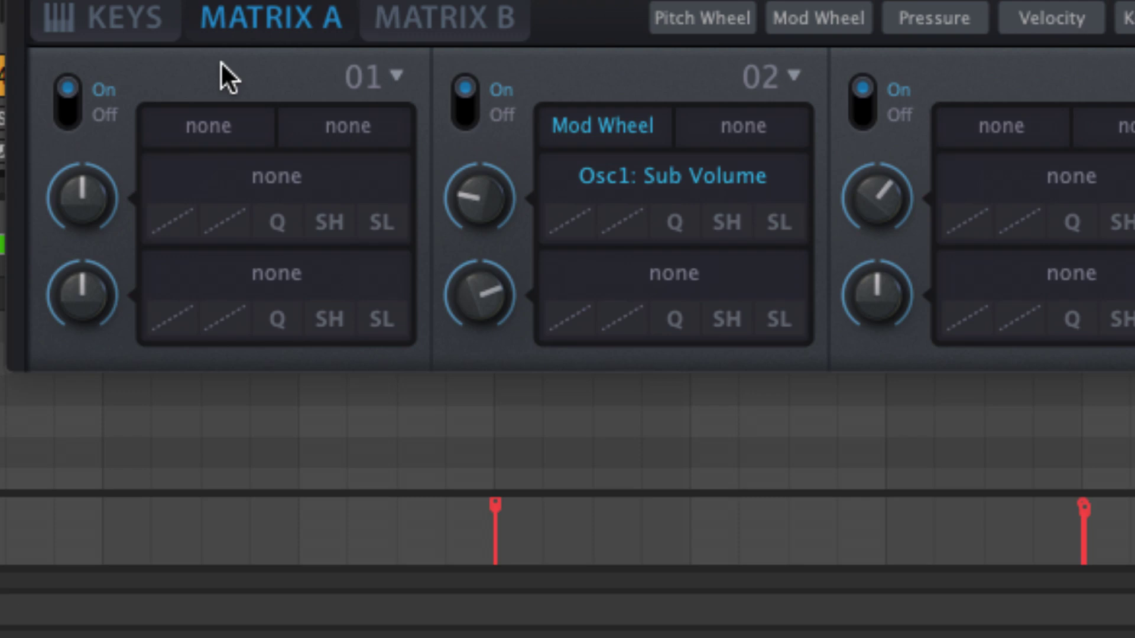
{"action": "left_click", "coordinate": [226, 134]}
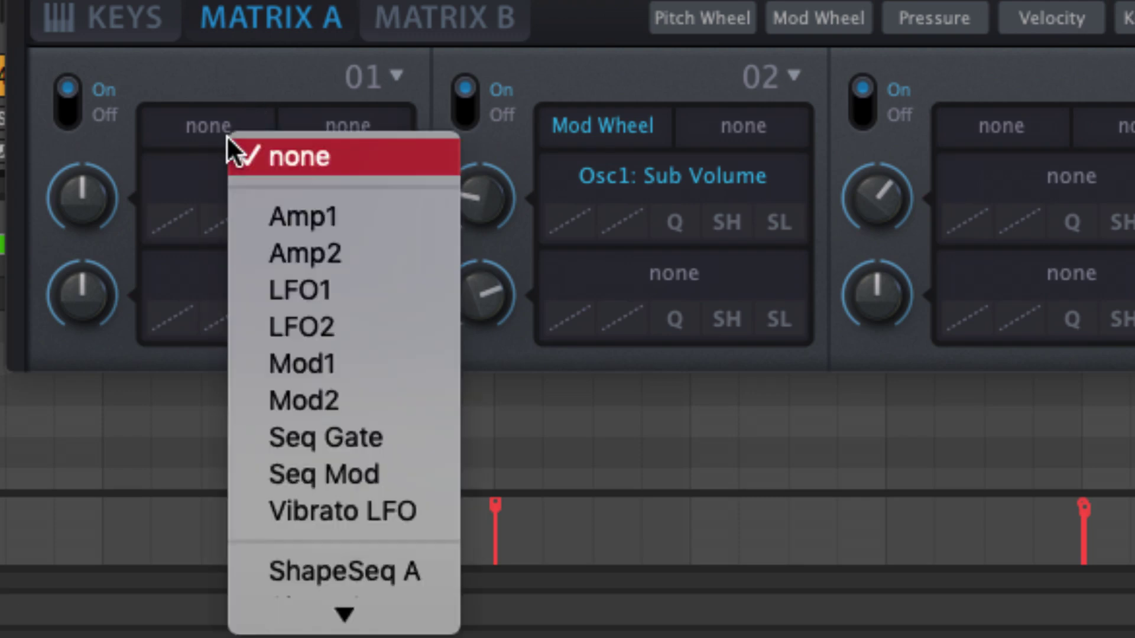
{"action": "left_click", "coordinate": [321, 358]}
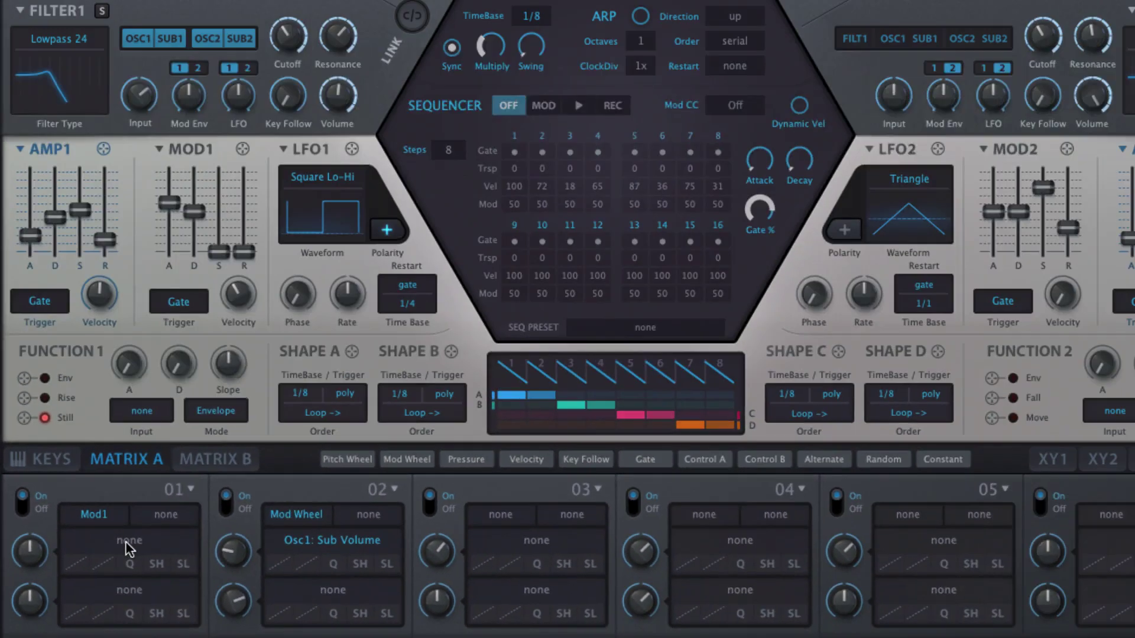
{"action": "left_click", "coordinate": [129, 549]}
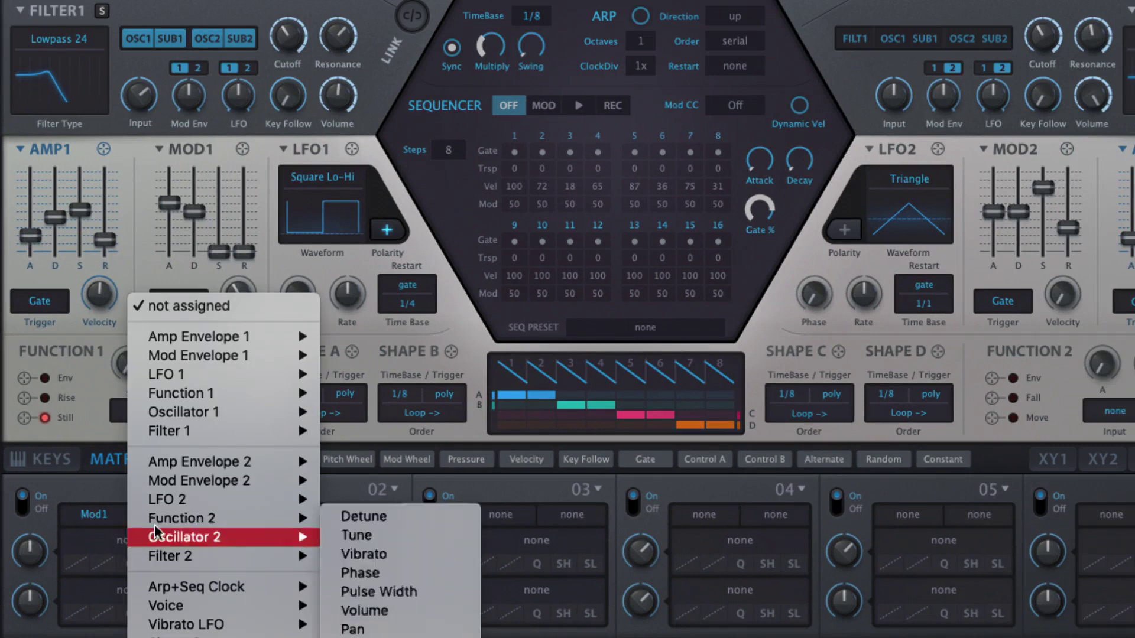
{"action": "mouse_move", "coordinate": [238, 432]}
{"action": "left_click", "coordinate": [358, 450]}
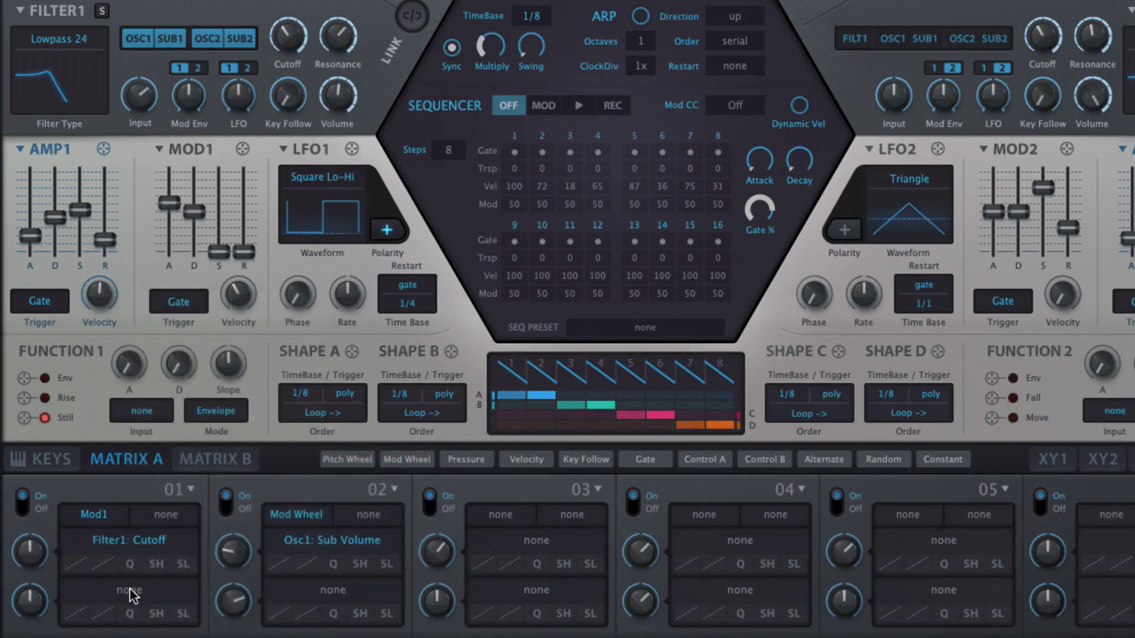
Adjust slot 01's Filter1 Cutoff and Input Gain amounts, then switch its source to LFO1.
{"action": "left_click_drag", "start_coordinate": [130, 590], "coordinate": [142, 99]}
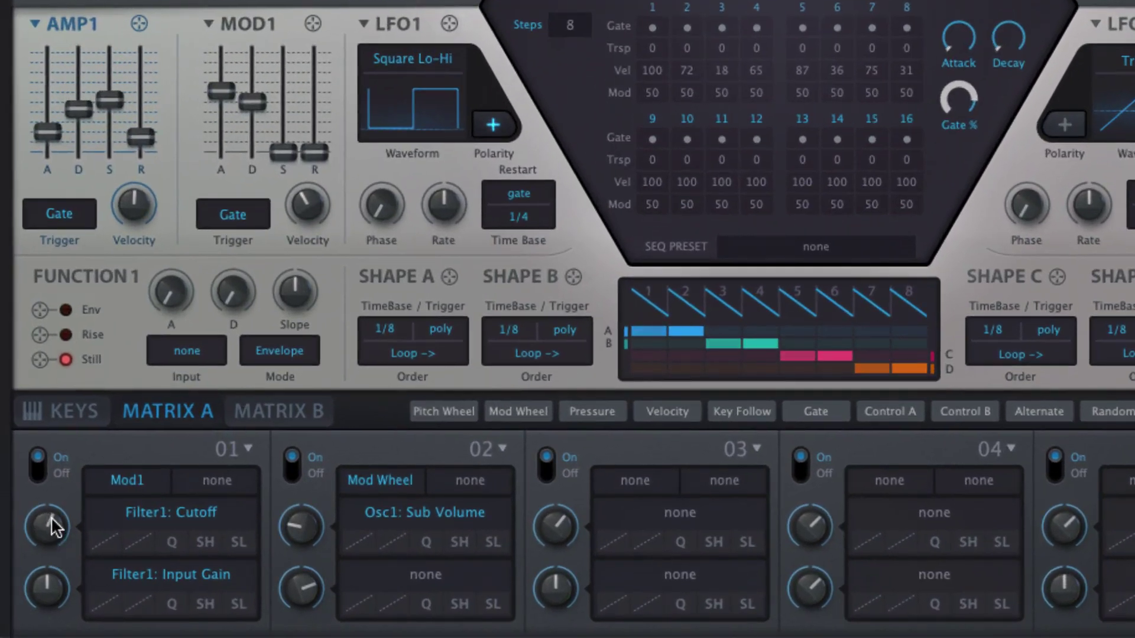
{"action": "left_click_drag", "start_coordinate": [50, 516], "coordinate": [53, 504]}
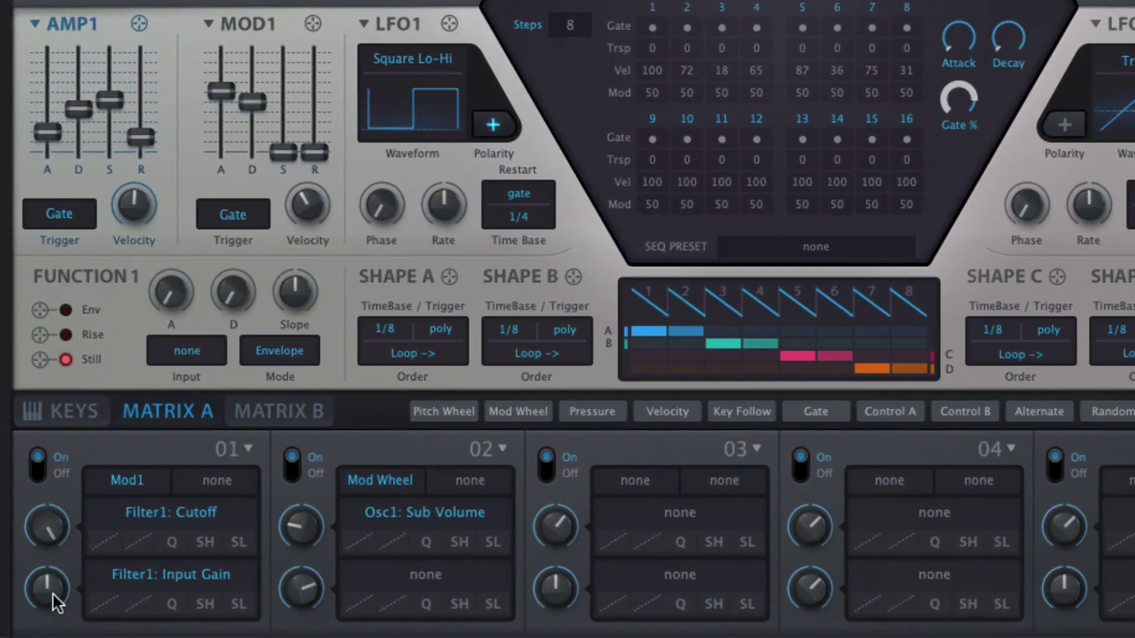
{"action": "left_click_drag", "start_coordinate": [52, 577], "coordinate": [58, 637]}
{"action": "left_click", "coordinate": [225, 484]}
{"action": "left_click", "coordinate": [267, 575]}
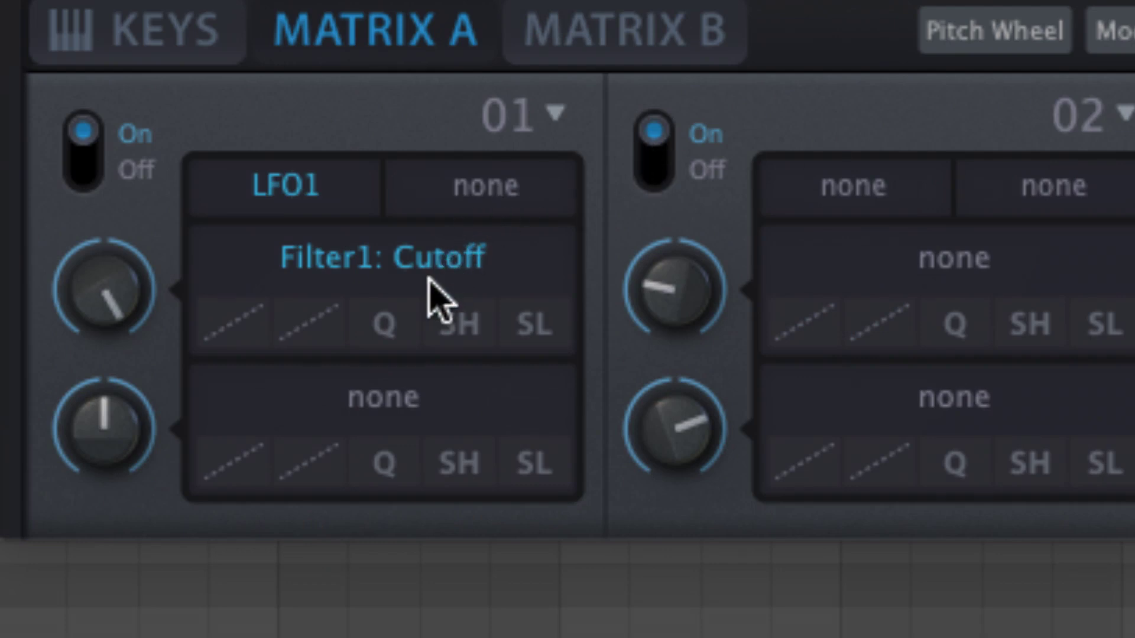
Try very compressed and very expanded curves on the cutoff routing, ending on linear.
{"action": "left_click", "coordinate": [228, 329]}
{"action": "left_click", "coordinate": [341, 258]}
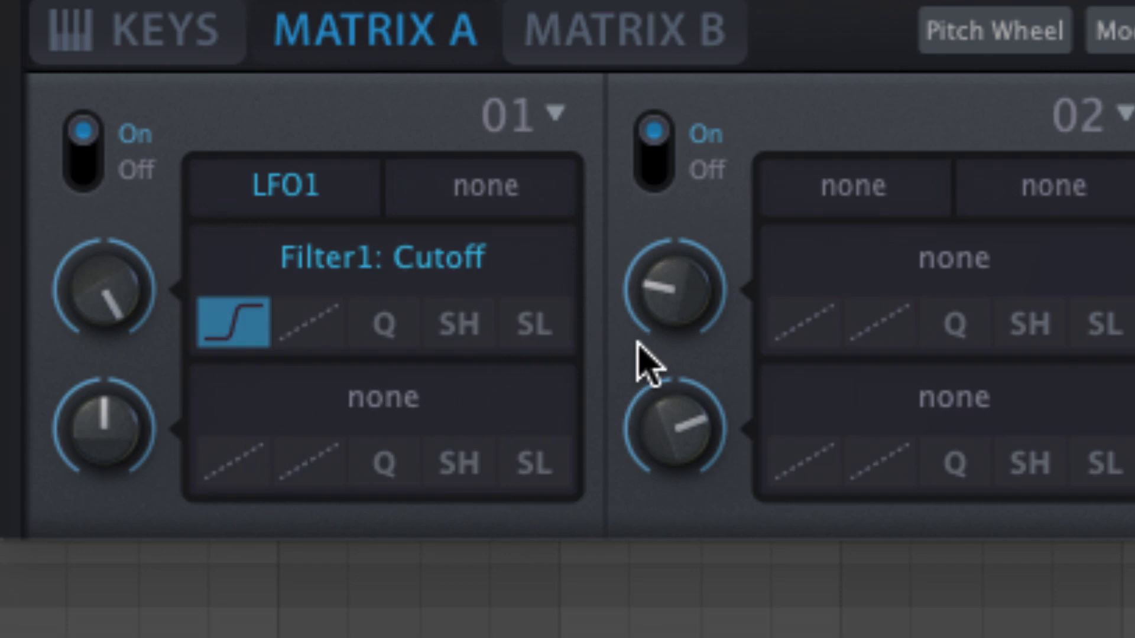
{"action": "left_click", "coordinate": [224, 325]}
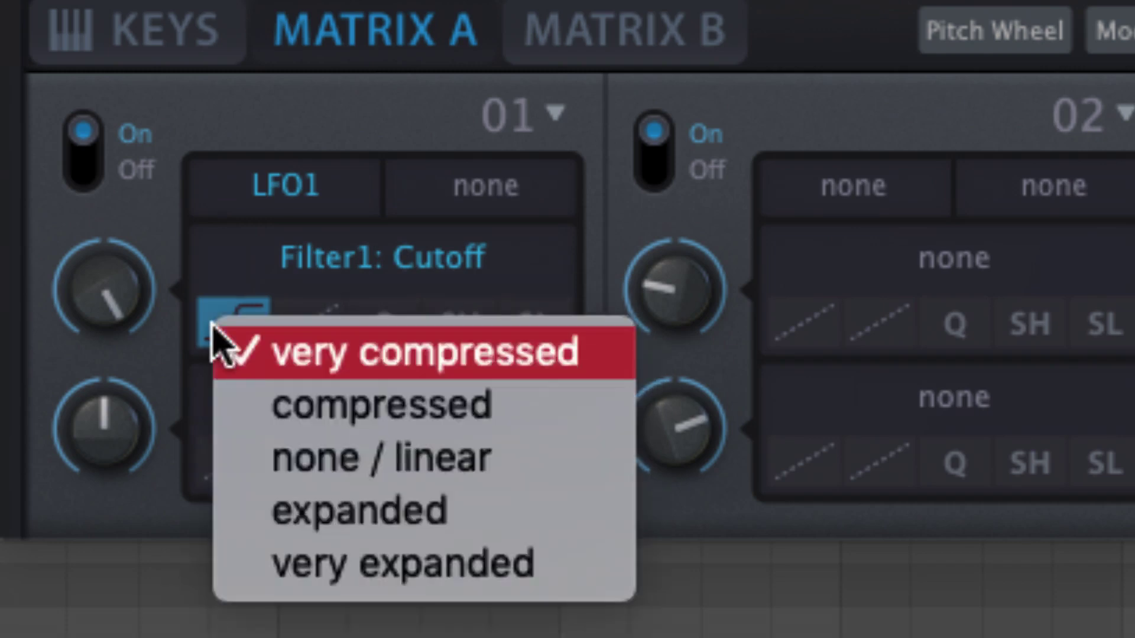
{"action": "left_click", "coordinate": [319, 546]}
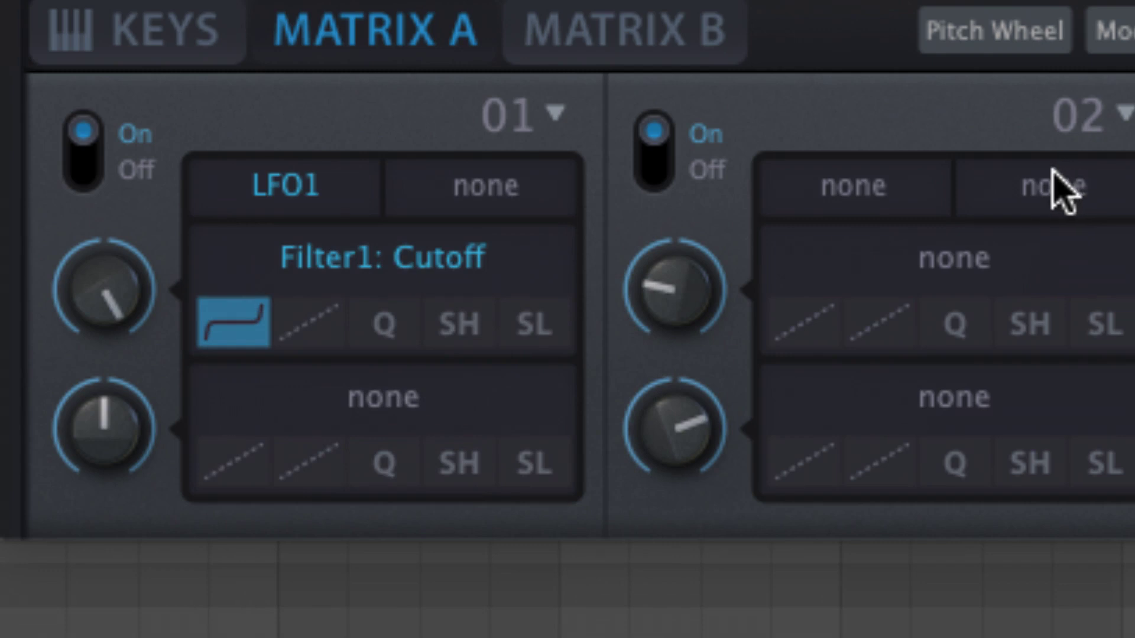
{"action": "left_click", "coordinate": [228, 326]}
{"action": "left_click", "coordinate": [406, 235]}
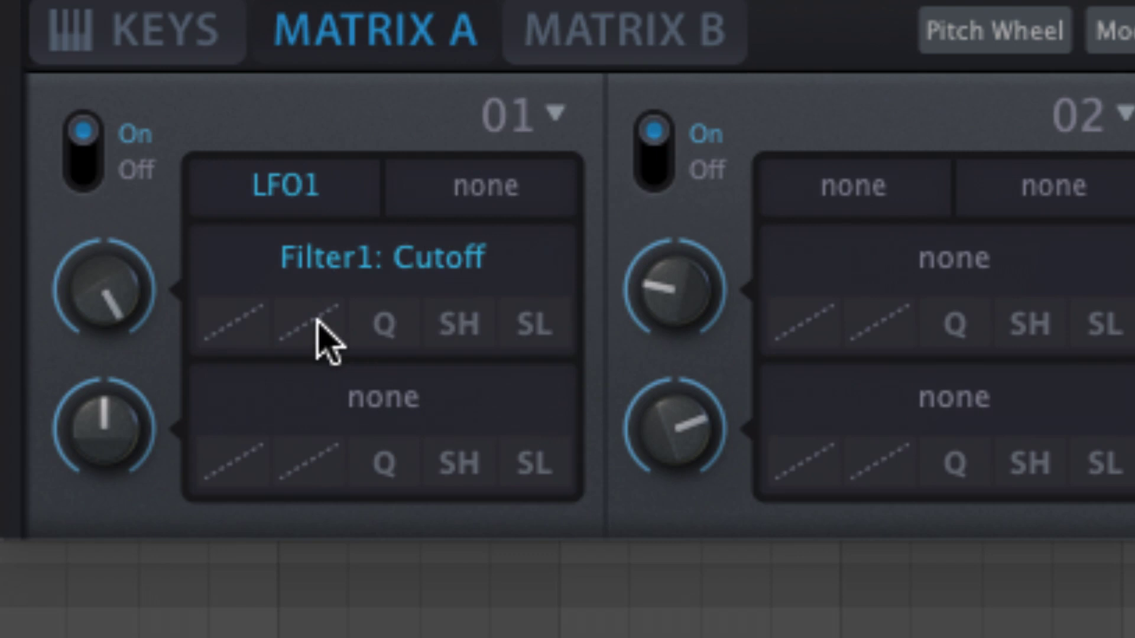
Try half wave - and full wave - rectification, then set rectify back to none.
{"action": "left_click", "coordinate": [319, 331]}
{"action": "left_click", "coordinate": [449, 458]}
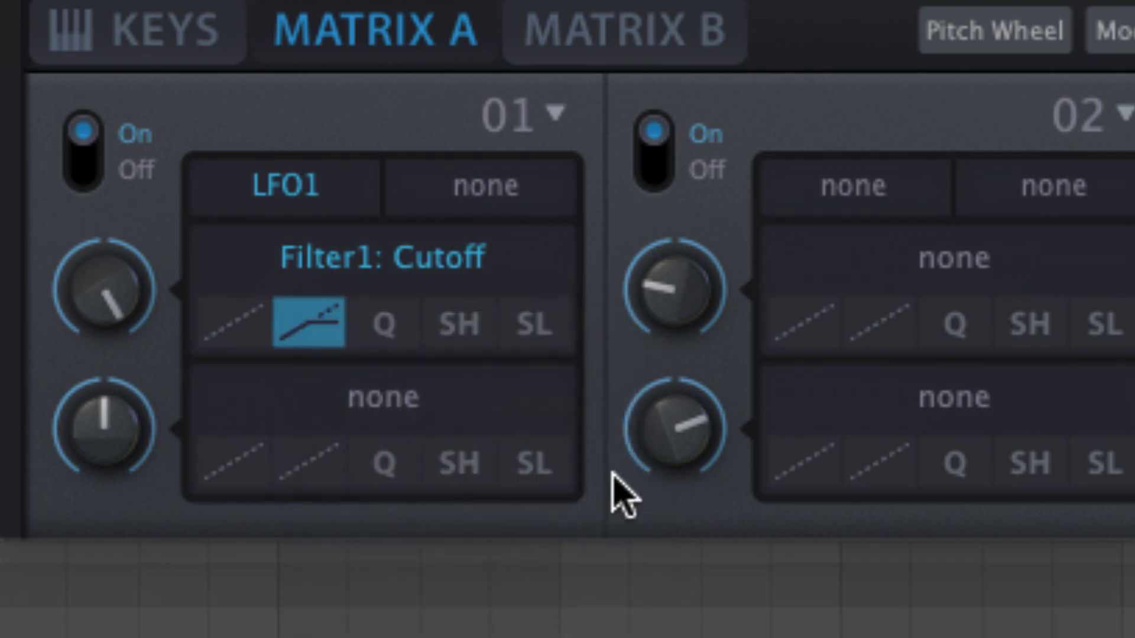
{"action": "left_click", "coordinate": [311, 330]}
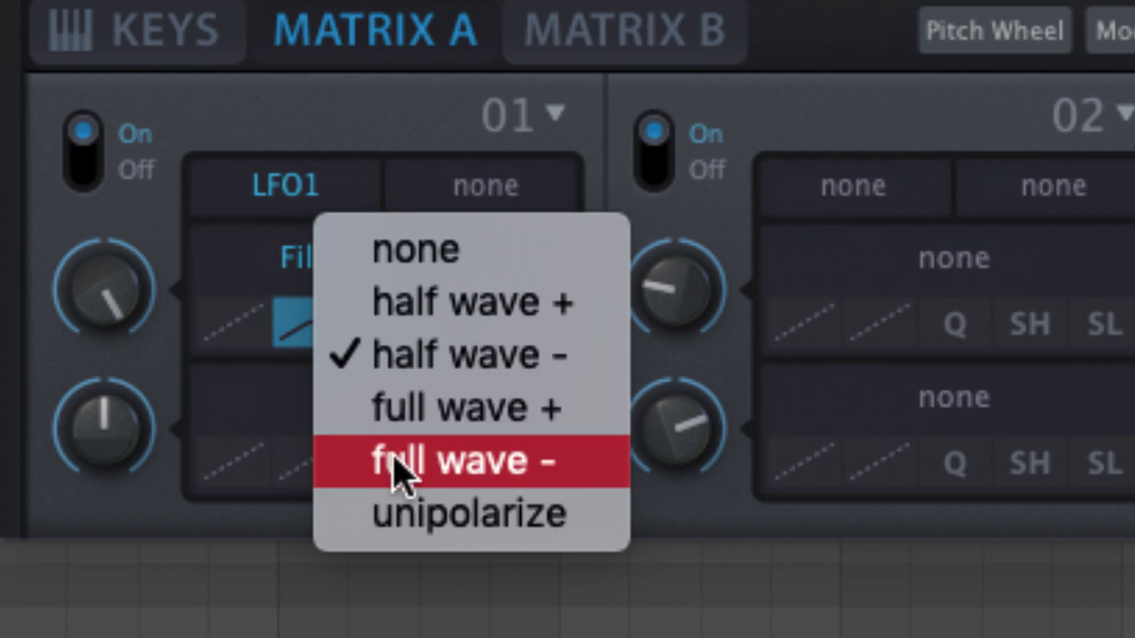
{"action": "left_click", "coordinate": [397, 464]}
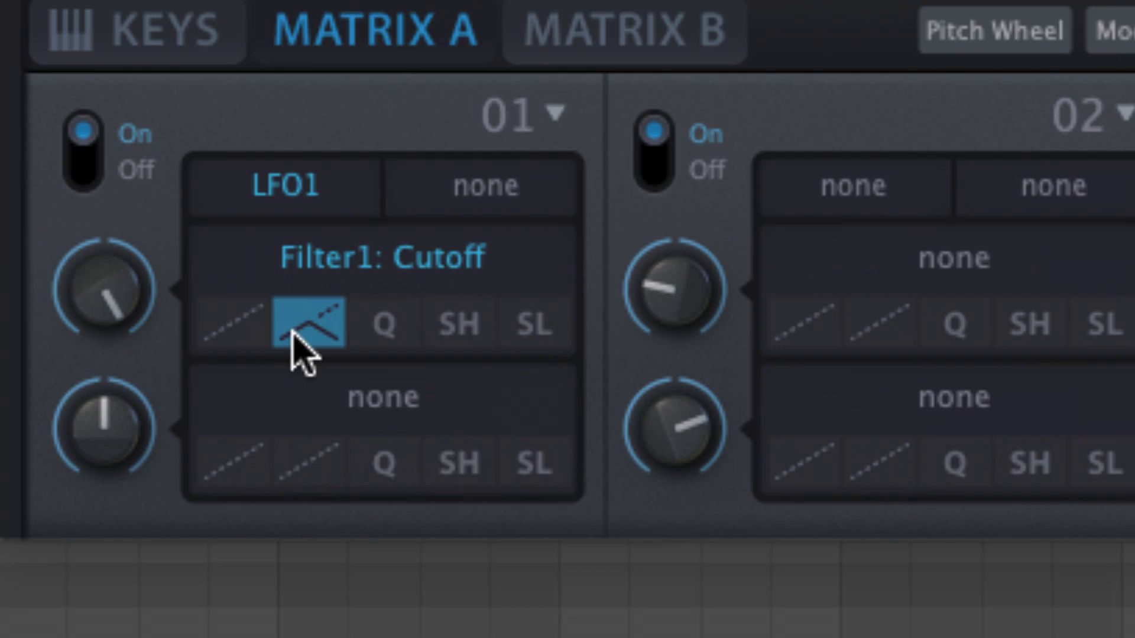
{"action": "left_click", "coordinate": [294, 334]}
{"action": "left_click", "coordinate": [465, 150]}
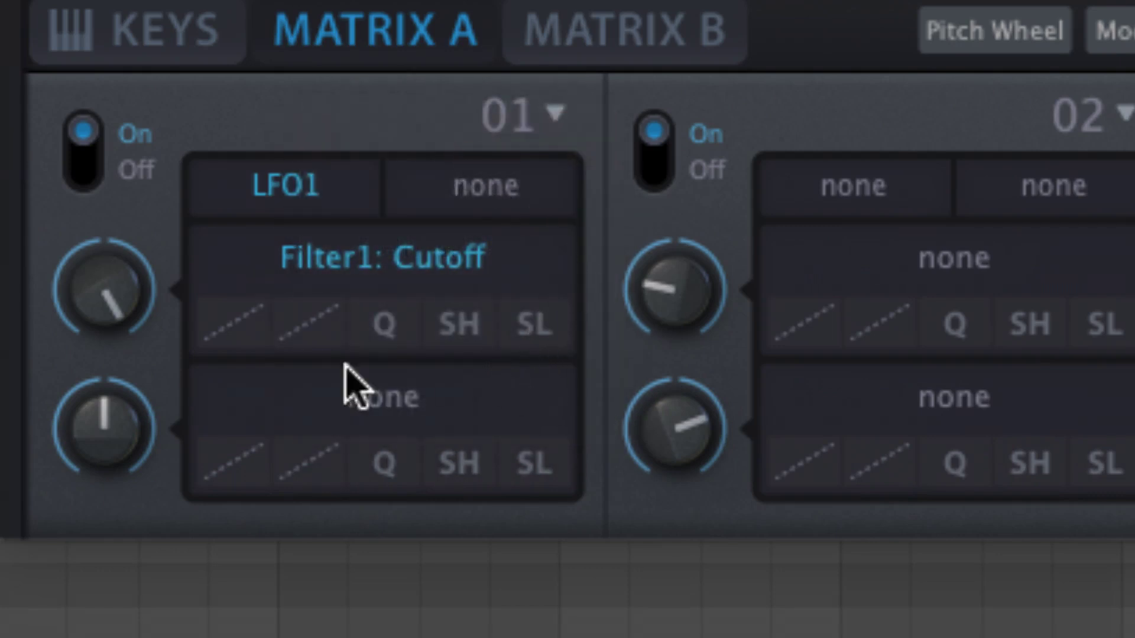
Centre the cutoff amount, then add Osc1 Tune as a second LFO1 target with raised depth.
{"action": "double_click", "coordinate": [135, 324]}
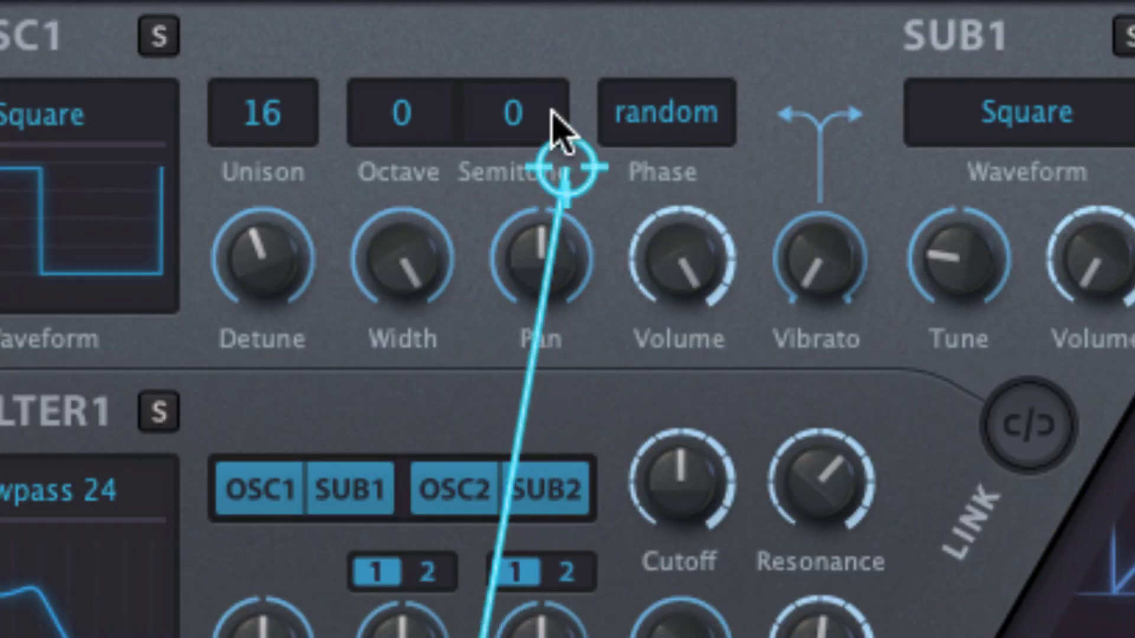
{"action": "left_click_drag", "start_coordinate": [562, 152], "coordinate": [523, 115]}
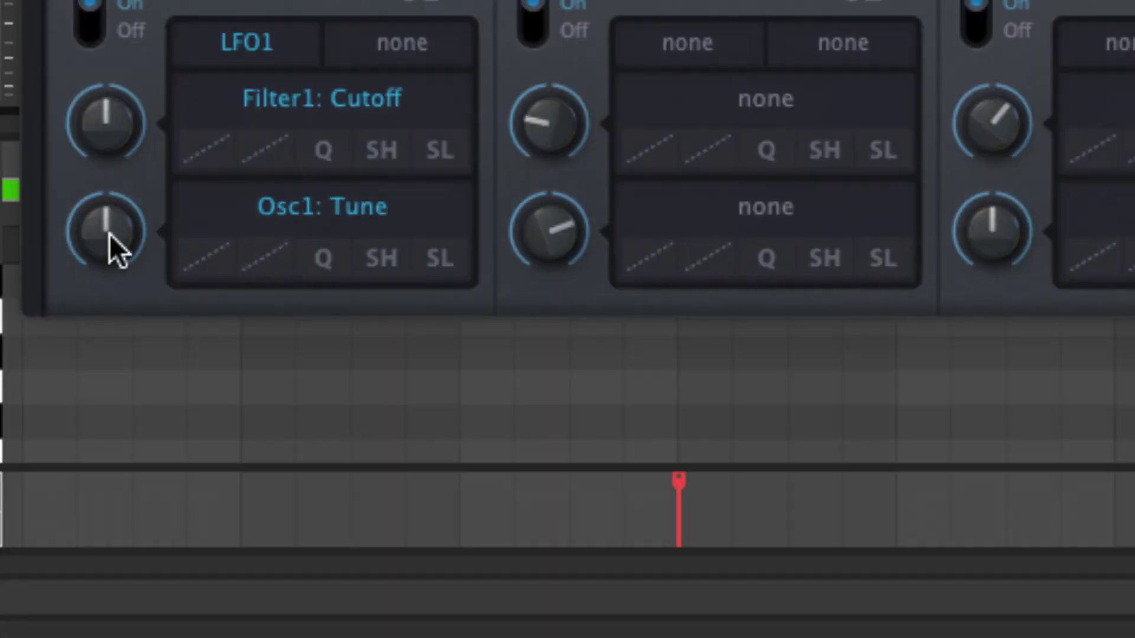
{"action": "left_click_drag", "start_coordinate": [108, 229], "coordinate": [140, 84]}
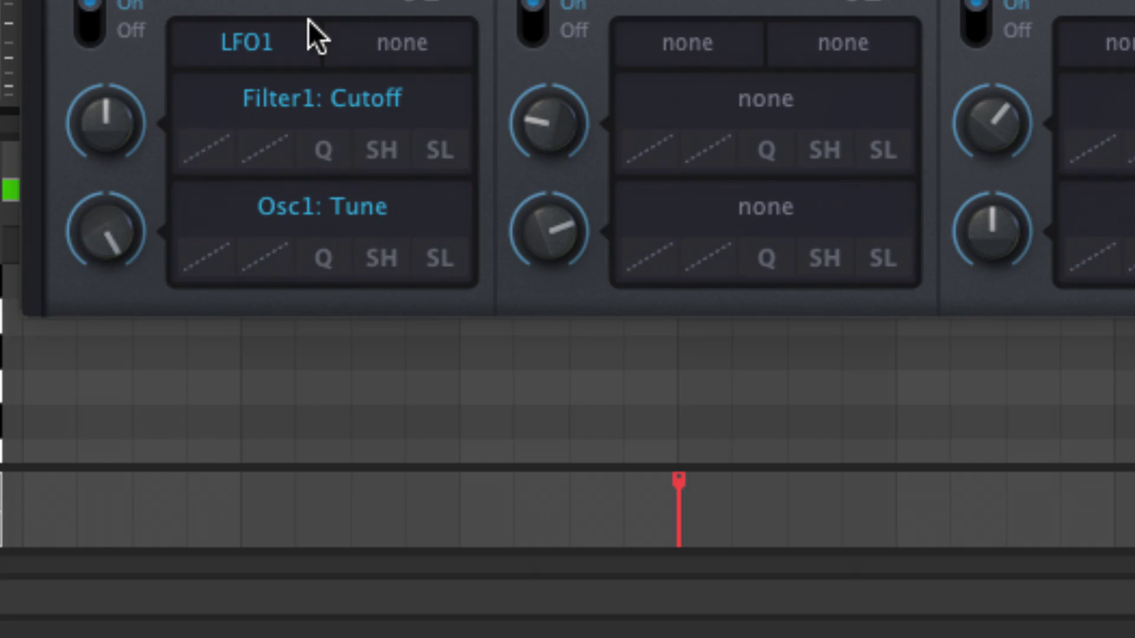
Quantize the Osc1 Tune modulation, trying steps of 4, 7, 12 and minor before major series.
{"action": "left_click", "coordinate": [335, 261]}
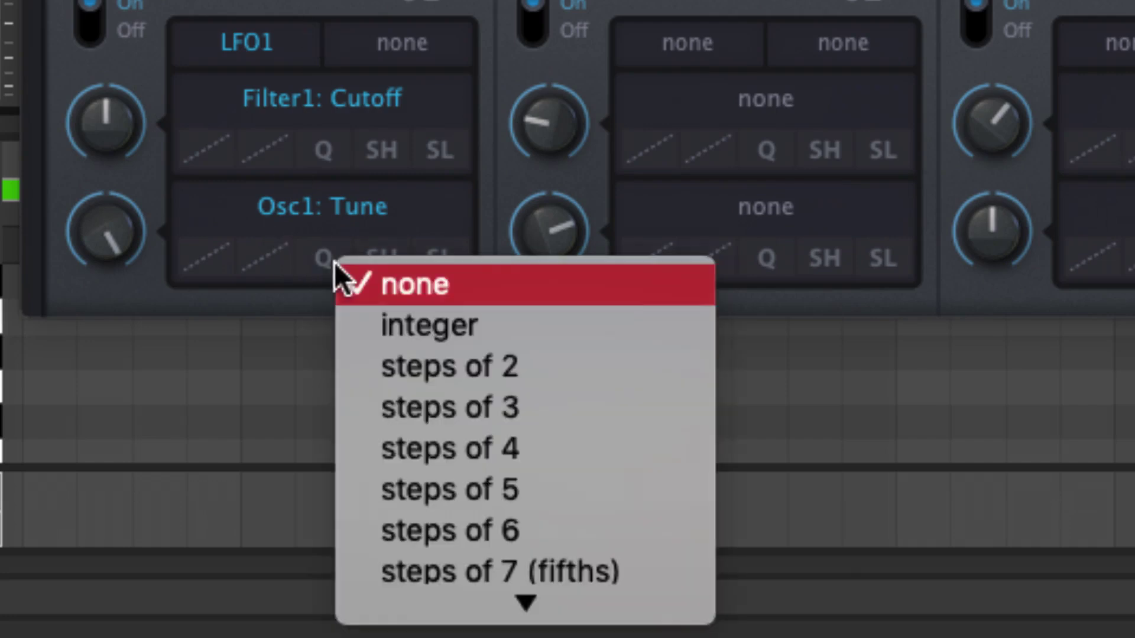
{"action": "left_click", "coordinate": [455, 440]}
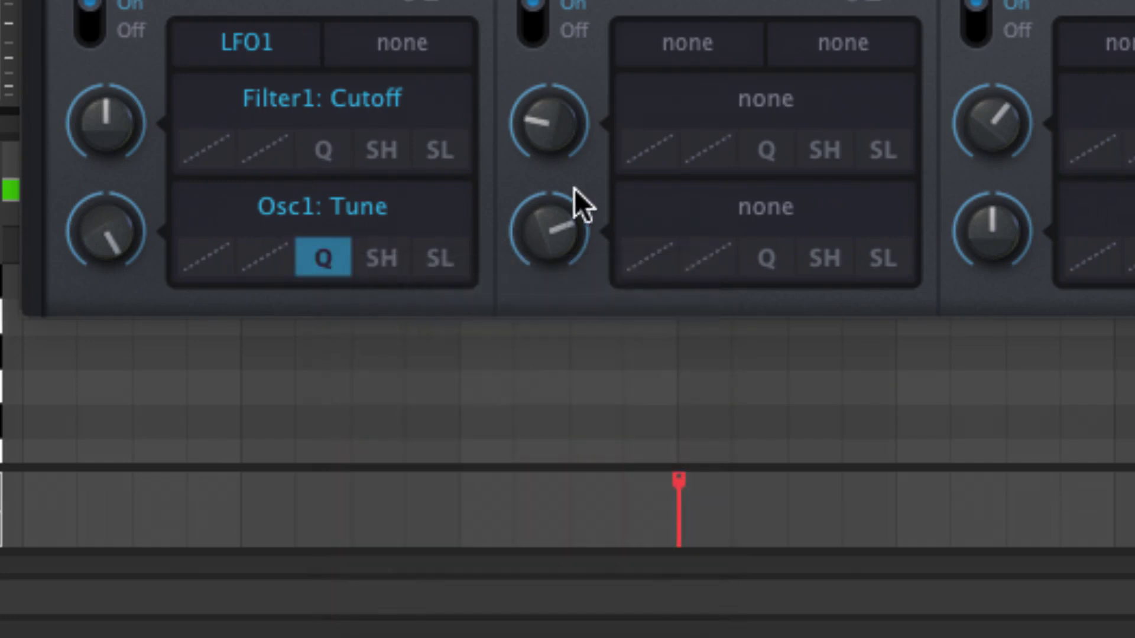
{"action": "left_click", "coordinate": [330, 253]}
{"action": "left_click", "coordinate": [437, 399]}
{"action": "left_click", "coordinate": [330, 258]}
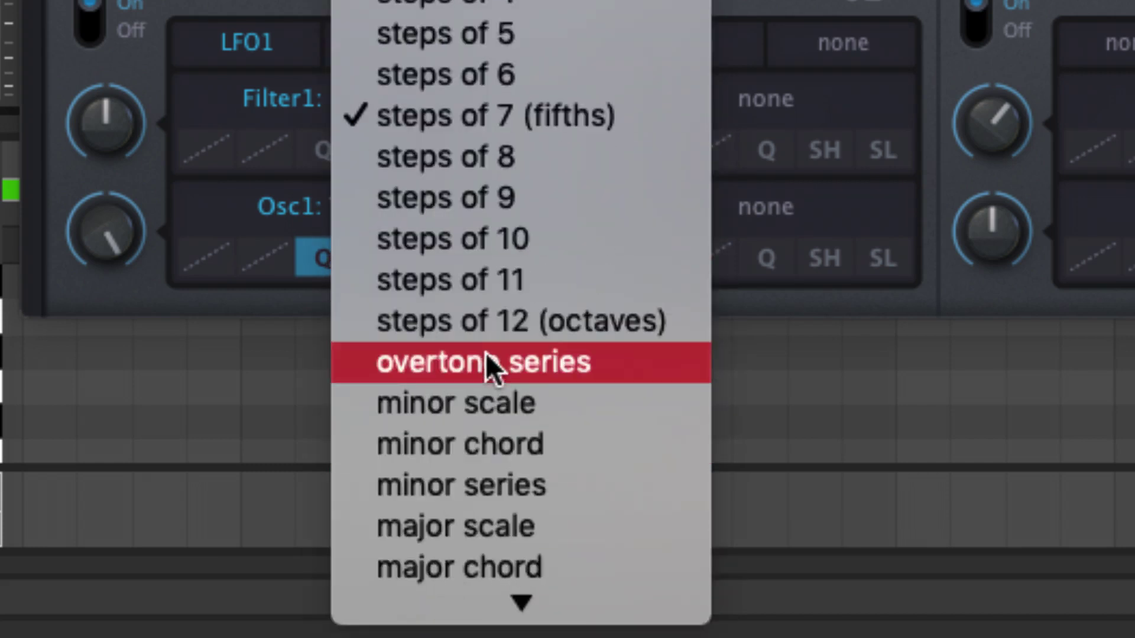
{"action": "left_click", "coordinate": [505, 319]}
{"action": "left_click", "coordinate": [331, 258]}
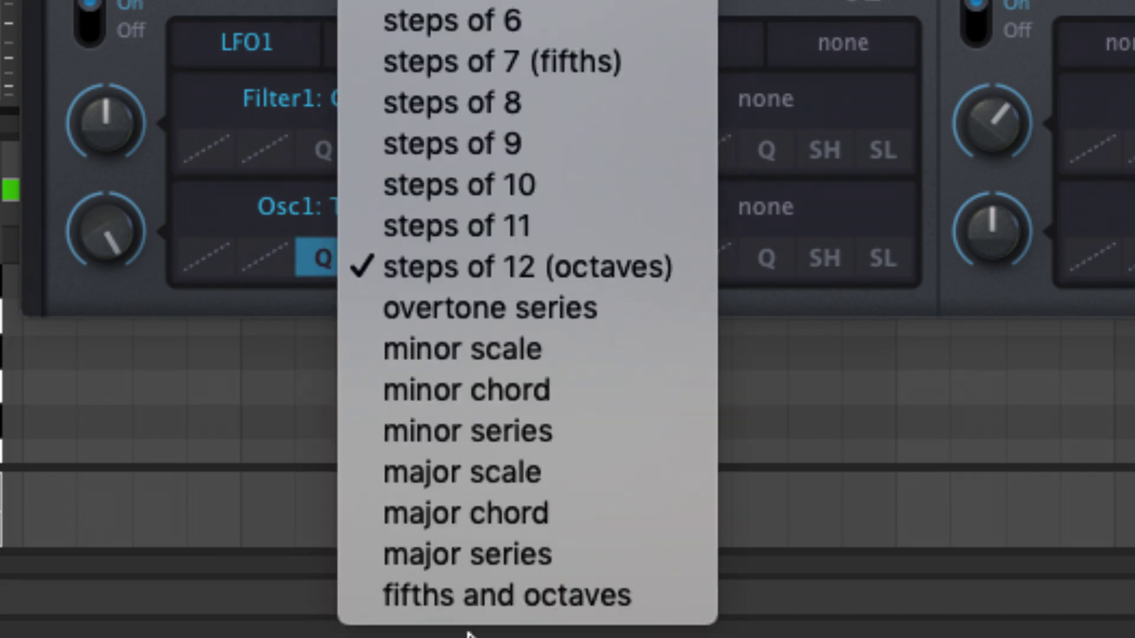
{"action": "left_click", "coordinate": [513, 433]}
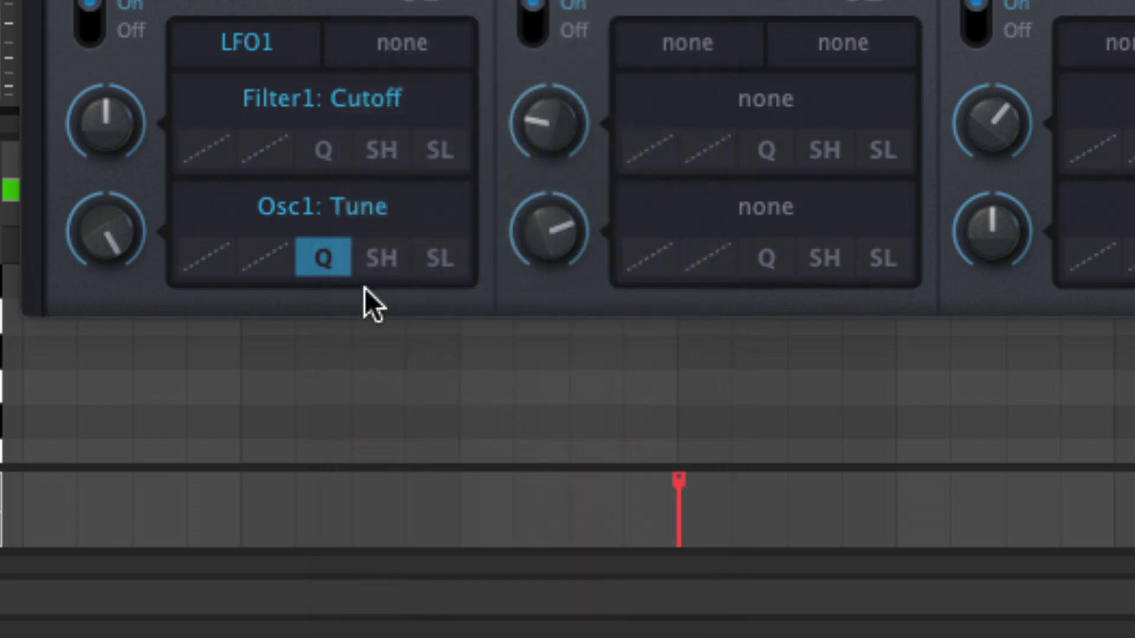
{"action": "left_click", "coordinate": [332, 263]}
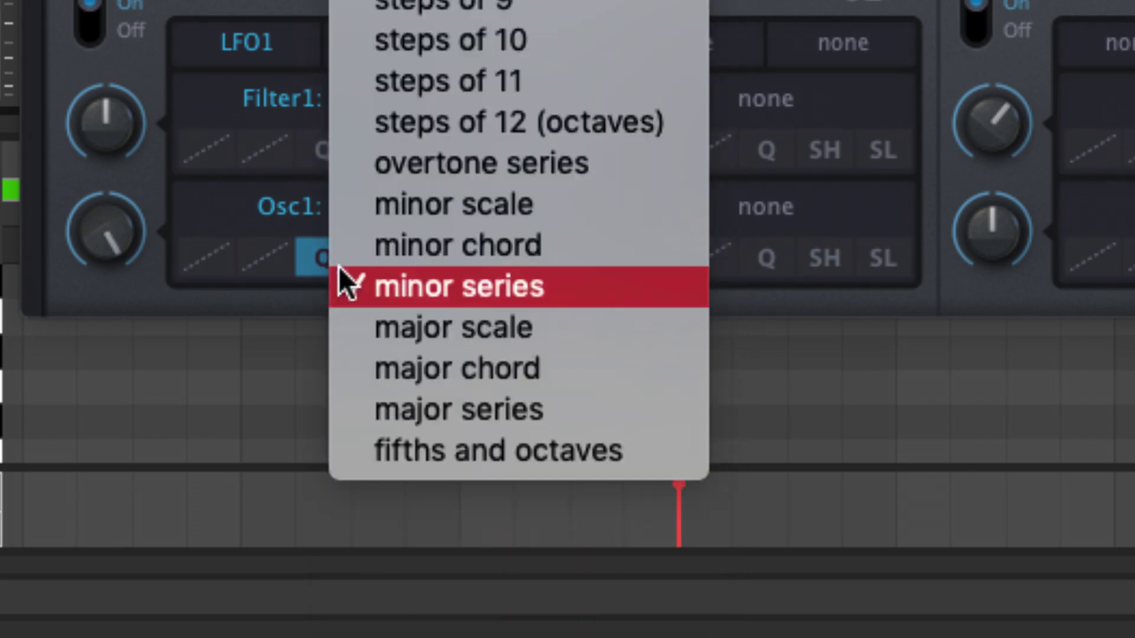
{"action": "left_click", "coordinate": [474, 405]}
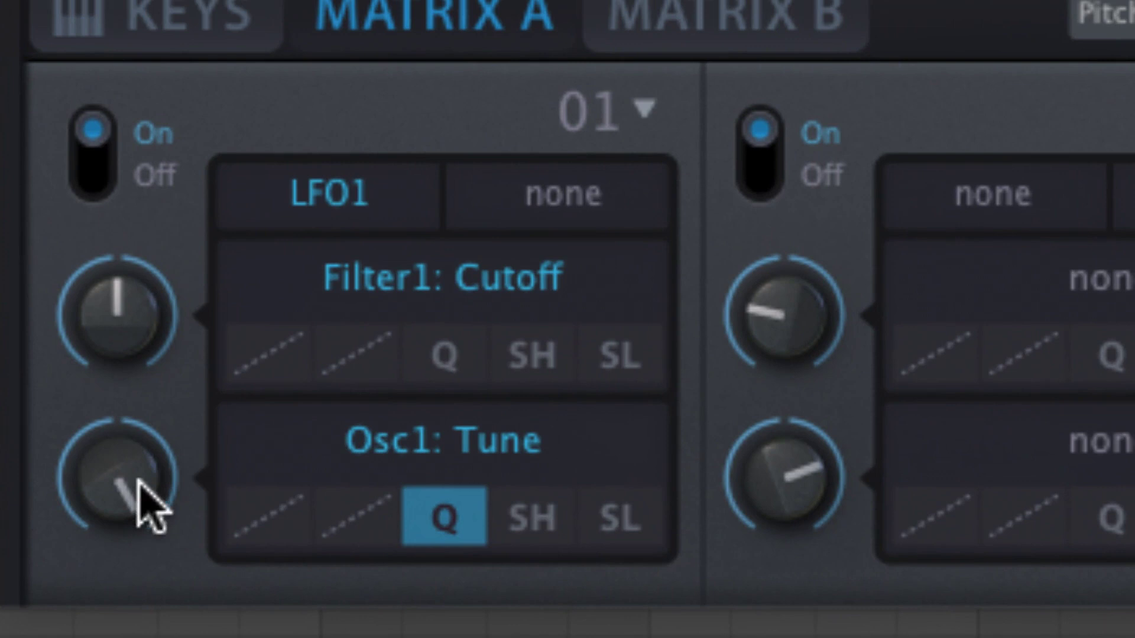
Centre the Osc1 Tune amount, raise the cutoff amount, and set cutoff slew to slow.
{"action": "left_click_drag", "start_coordinate": [135, 471], "coordinate": [132, 418]}
{"action": "left_click_drag", "start_coordinate": [133, 334], "coordinate": [165, 3]}
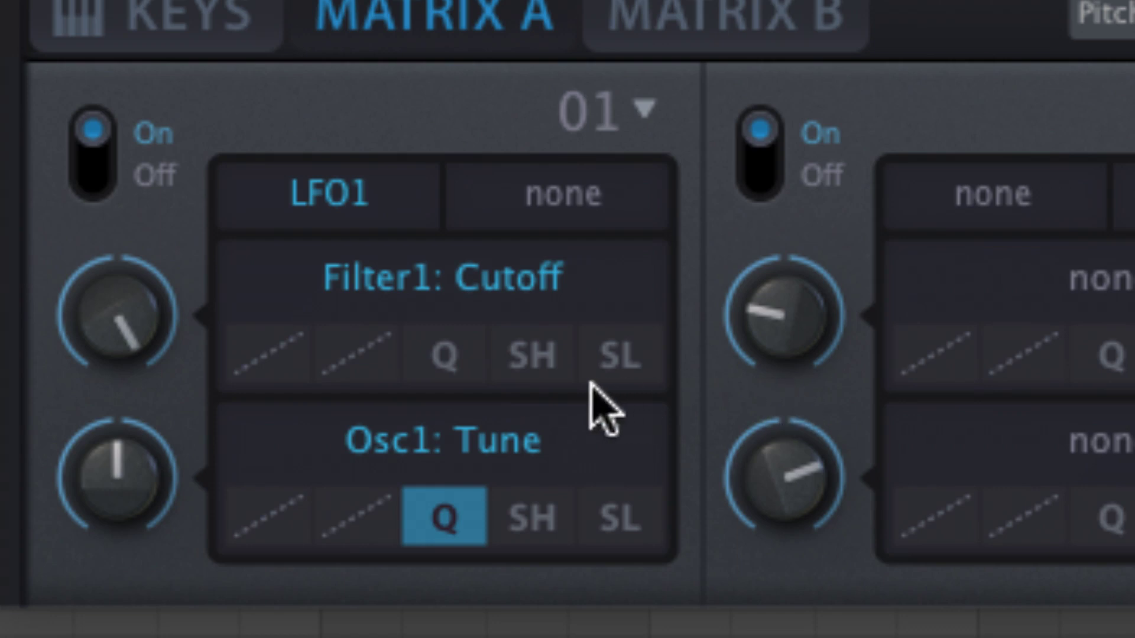
{"action": "left_click", "coordinate": [614, 355]}
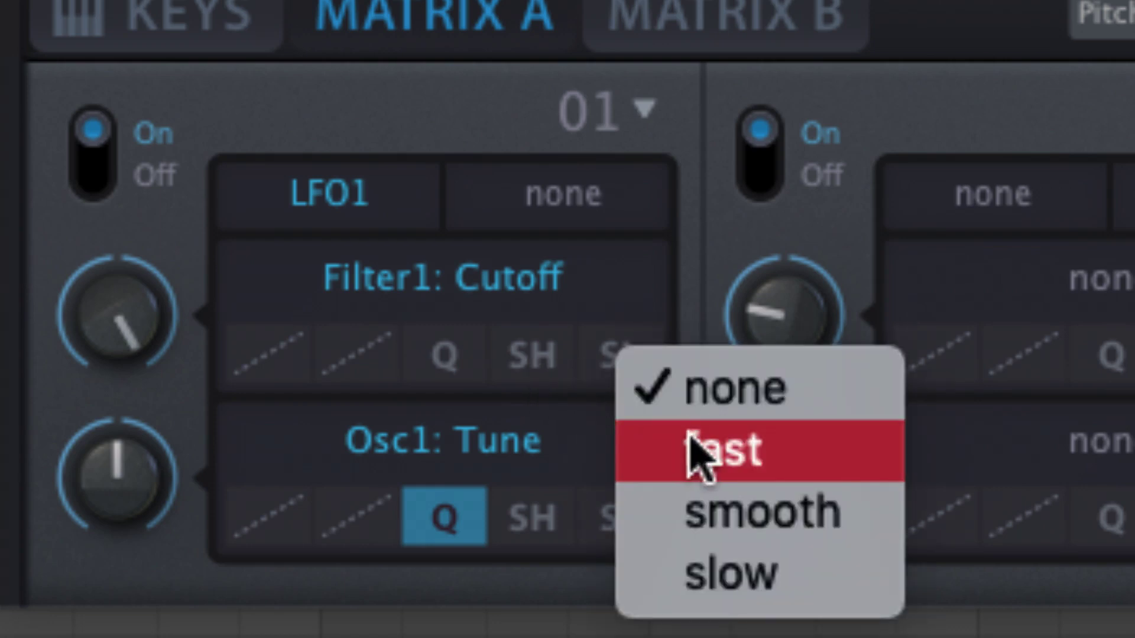
{"action": "left_click", "coordinate": [697, 458]}
{"action": "left_click", "coordinate": [620, 378]}
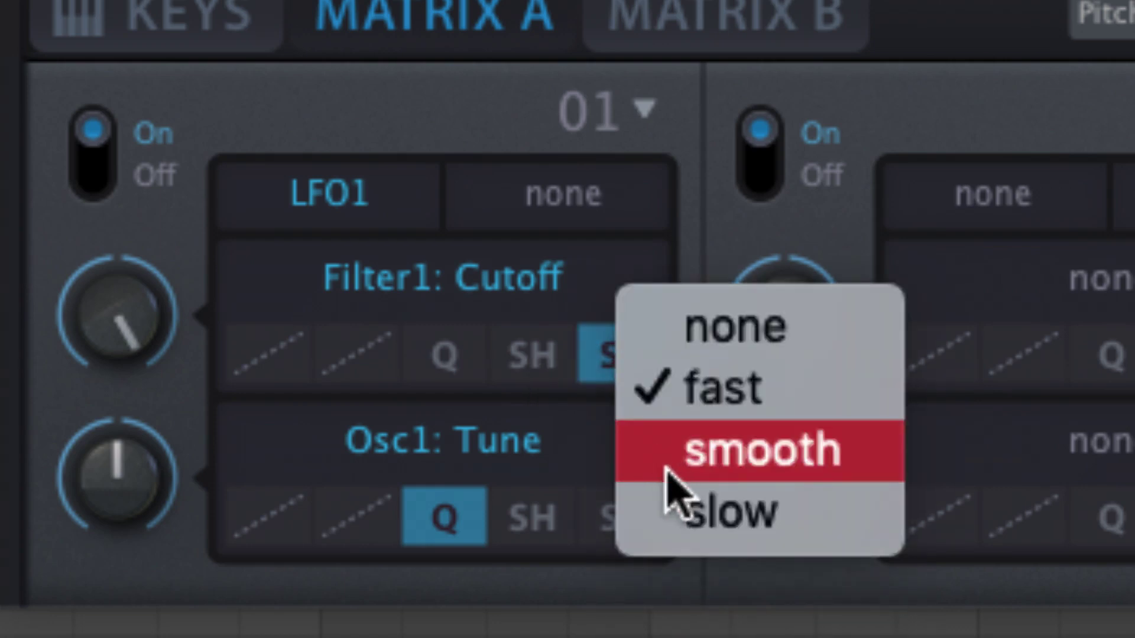
{"action": "left_click", "coordinate": [687, 513]}
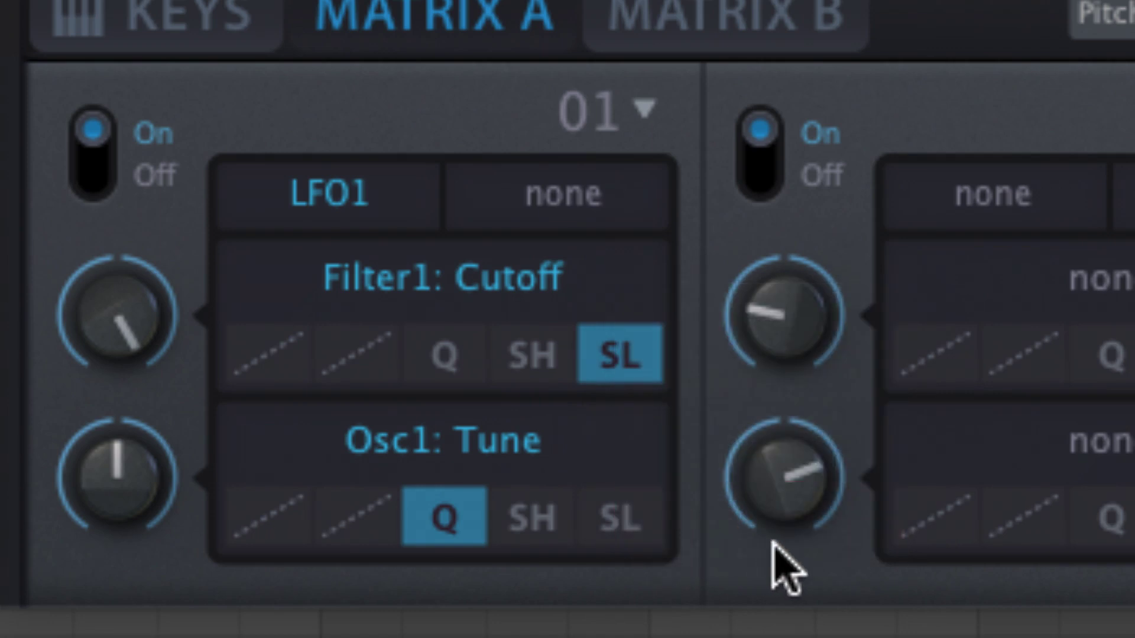
{"action": "left_click", "coordinate": [634, 351]}
{"action": "left_click", "coordinate": [779, 325]}
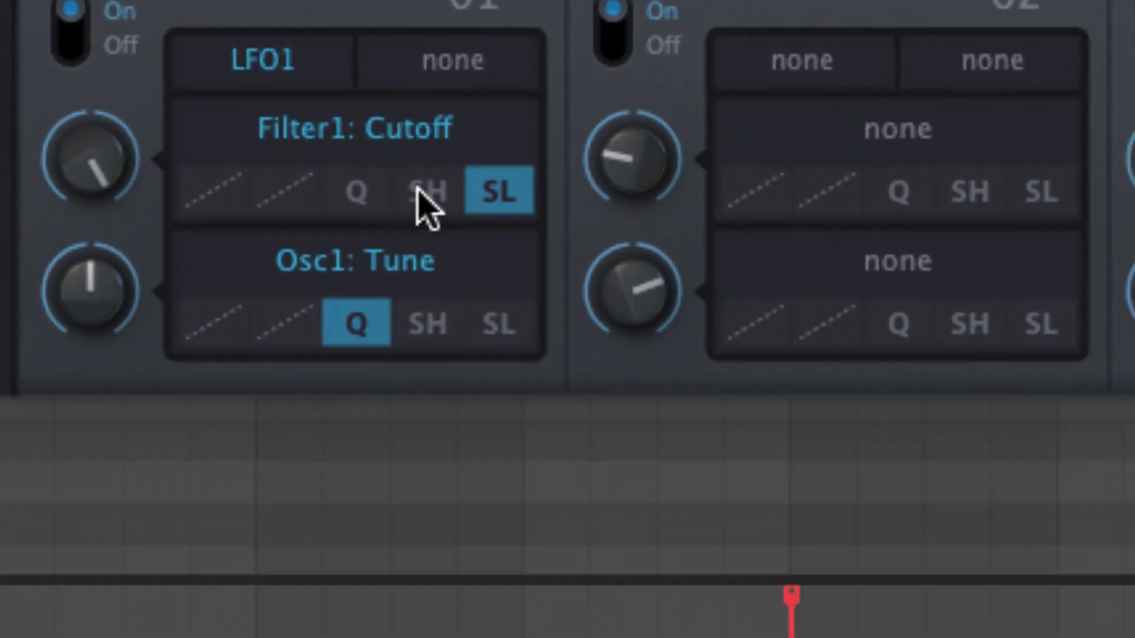
Select LFO2 as the source and adjust its rate up, down, then slightly faster.
{"action": "left_click", "coordinate": [526, 356]}
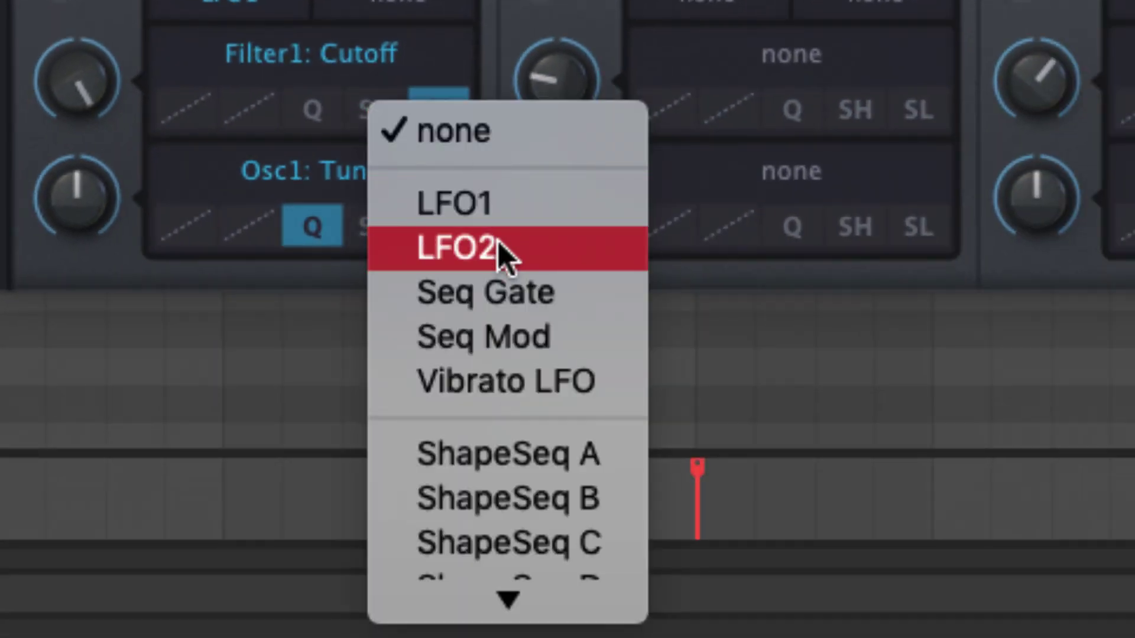
{"action": "left_click", "coordinate": [564, 260]}
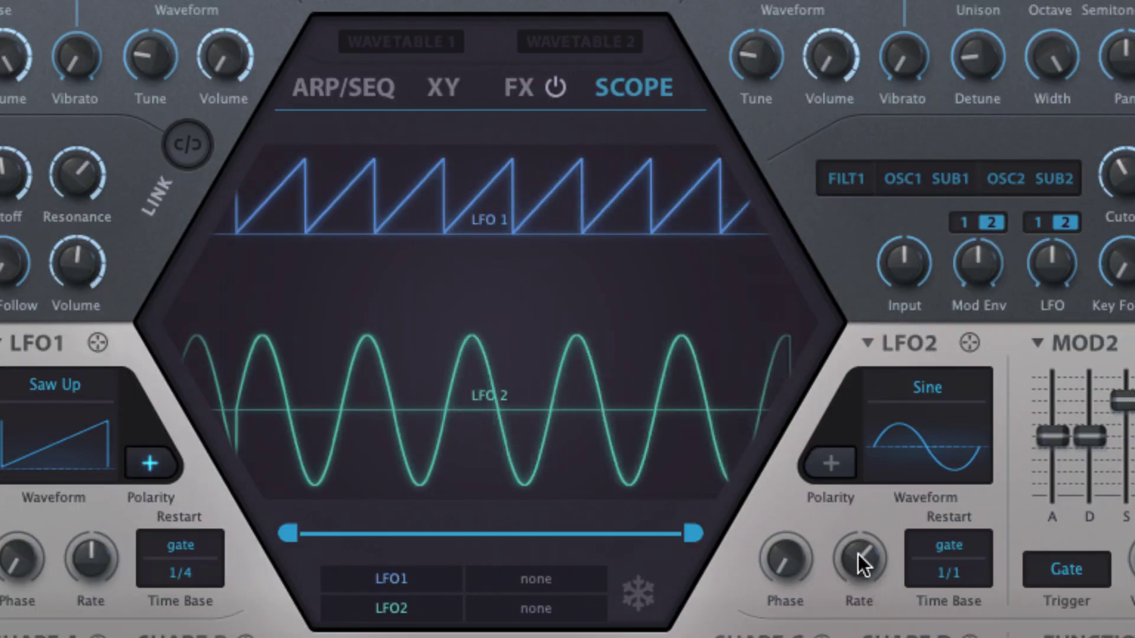
{"action": "left_click_drag", "start_coordinate": [857, 554], "coordinate": [857, 530]}
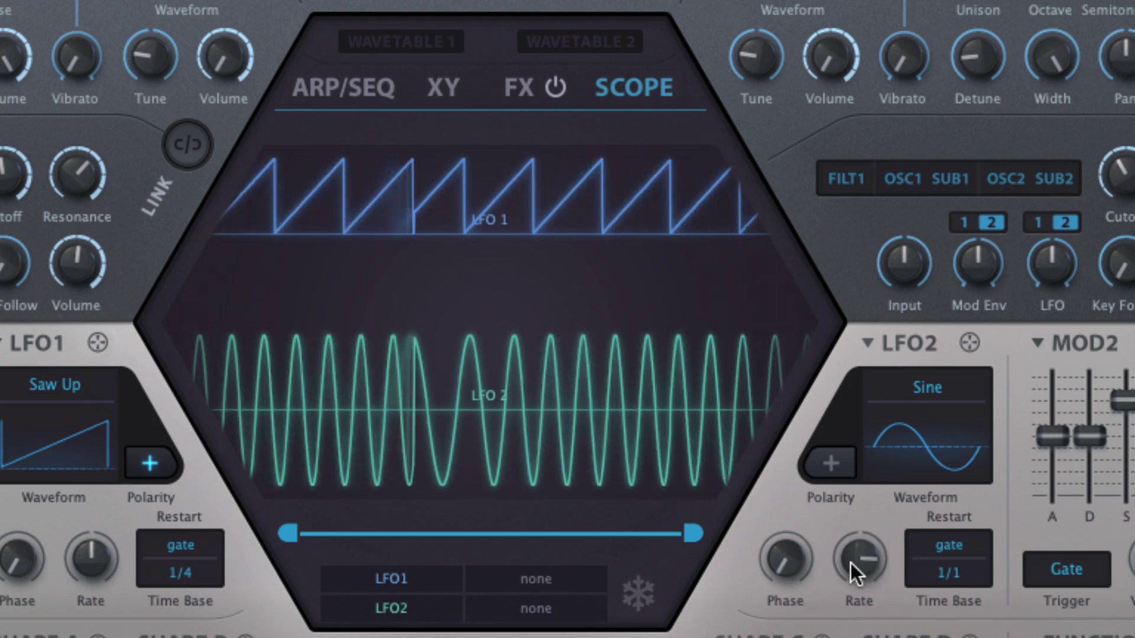
{"action": "left_click_drag", "start_coordinate": [850, 563], "coordinate": [849, 608]}
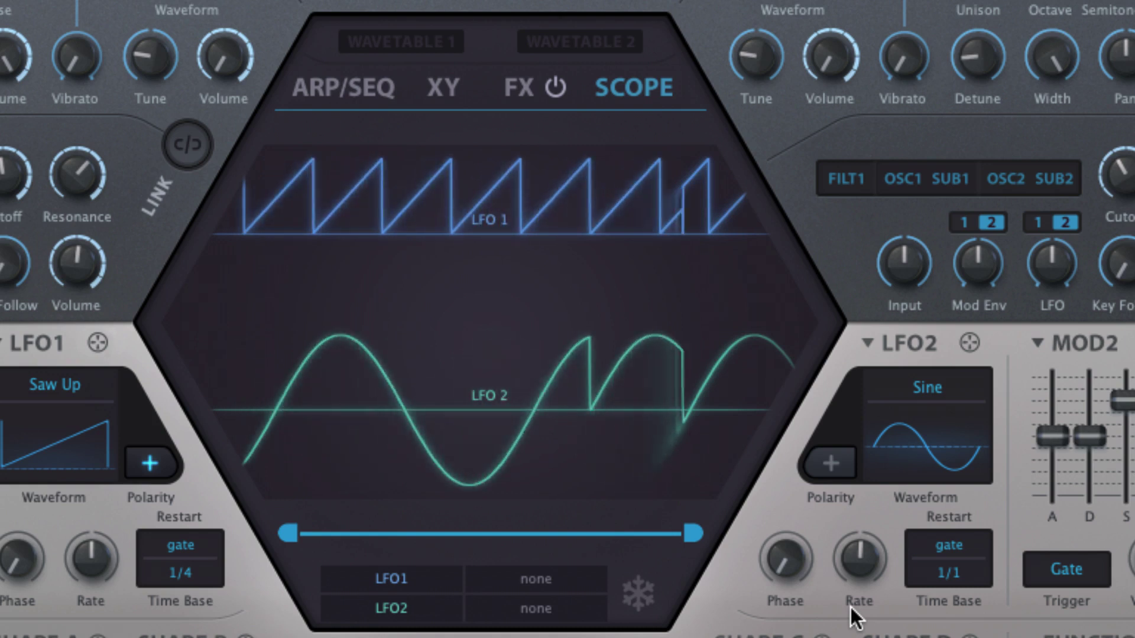
{"action": "left_click_drag", "start_coordinate": [852, 563], "coordinate": [854, 556]}
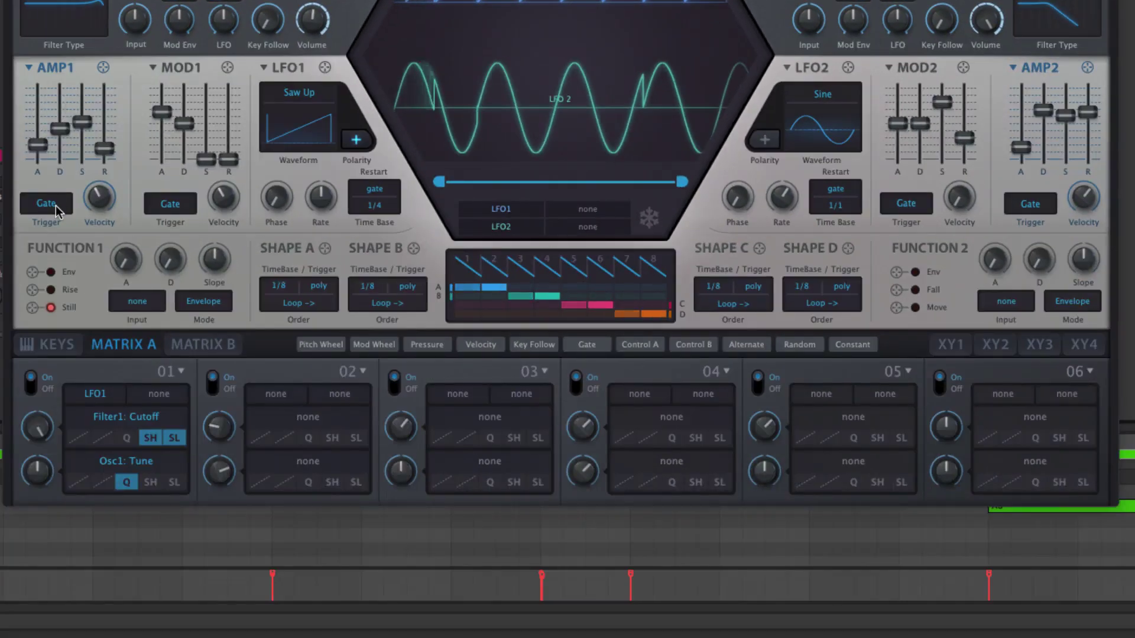
Save slot 01's ModMatrix settings as the preset 'Mad mod'.
{"action": "left_click", "coordinate": [179, 371]}
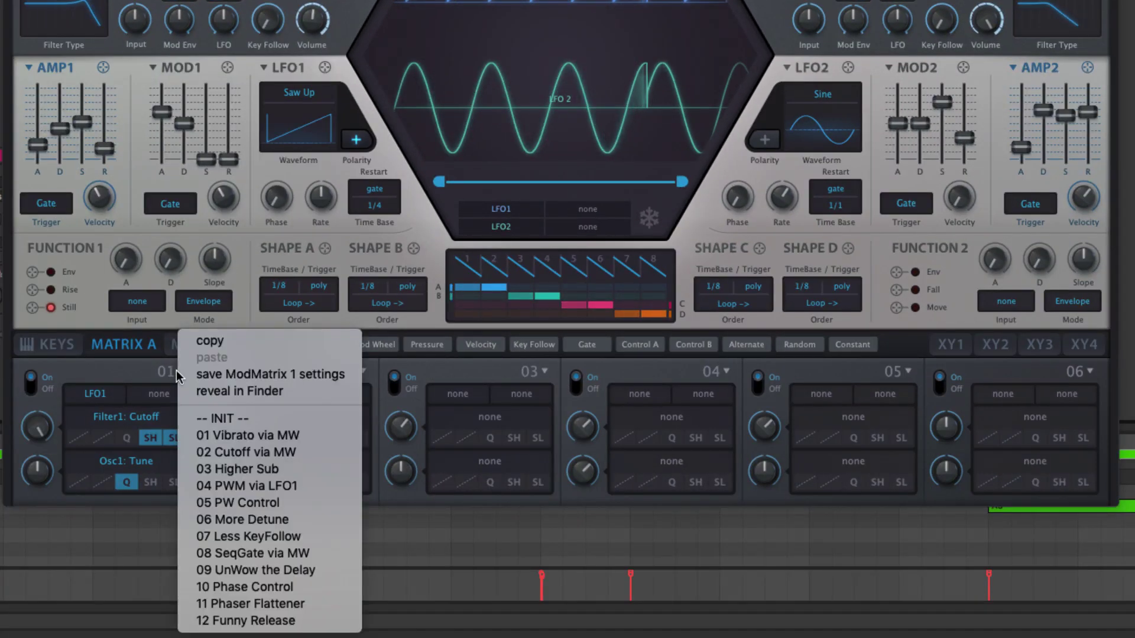
{"action": "left_click", "coordinate": [234, 377]}
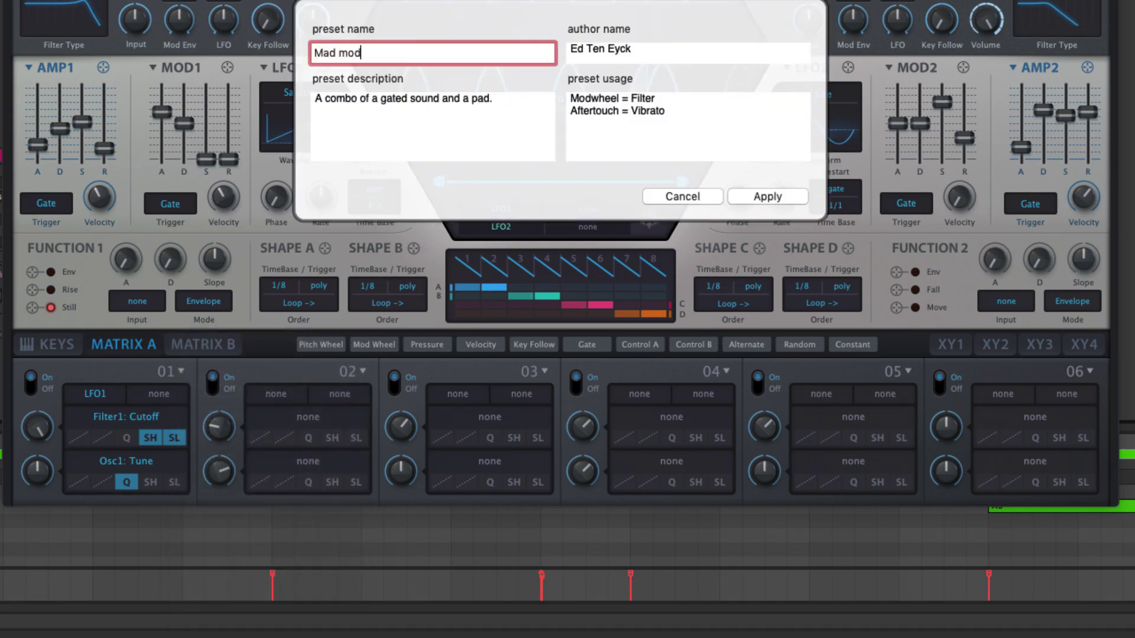
{"action": "left_click", "coordinate": [792, 195]}
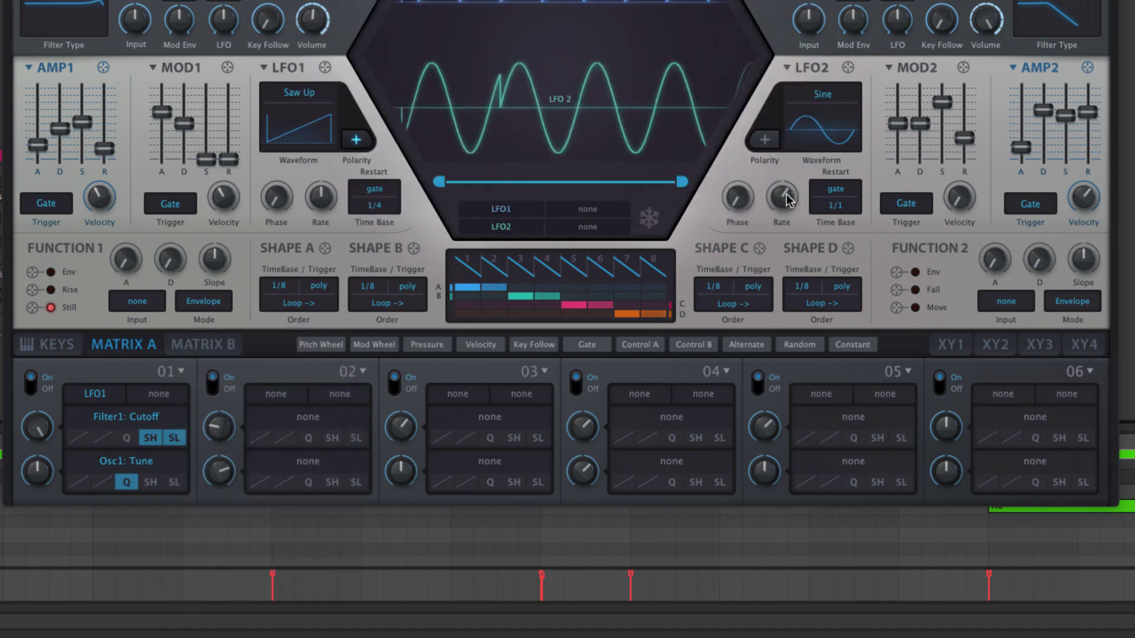
{"action": "left_click", "coordinate": [180, 371]}
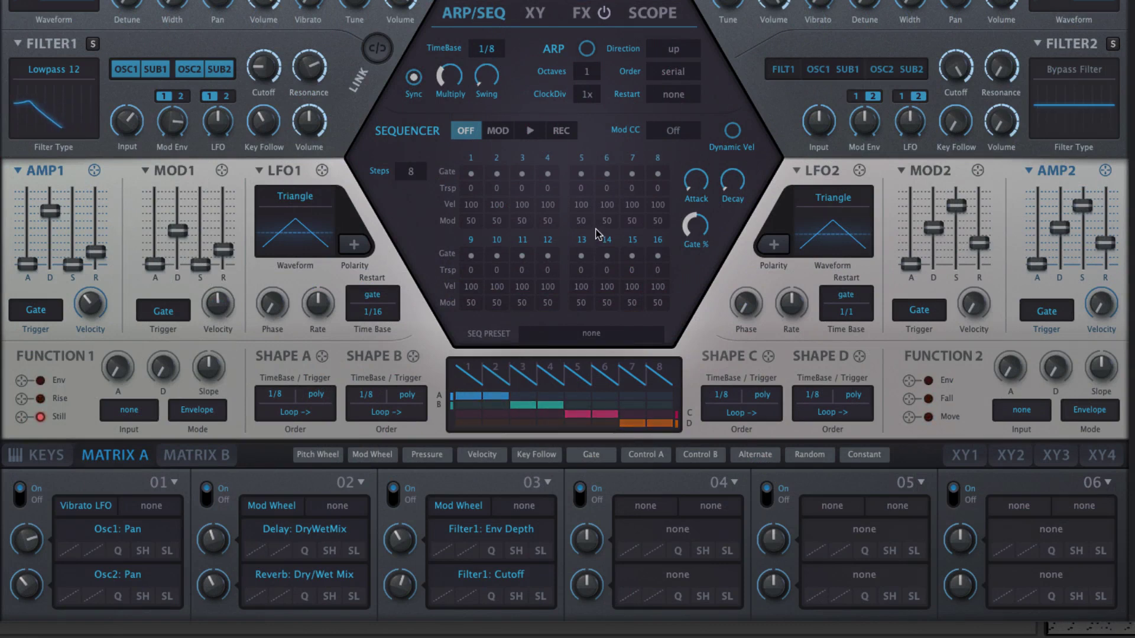
Route Alternate in slot 04 to Distort Amount on the FX page and set its modulation depth.
{"action": "left_click", "coordinate": [659, 514]}
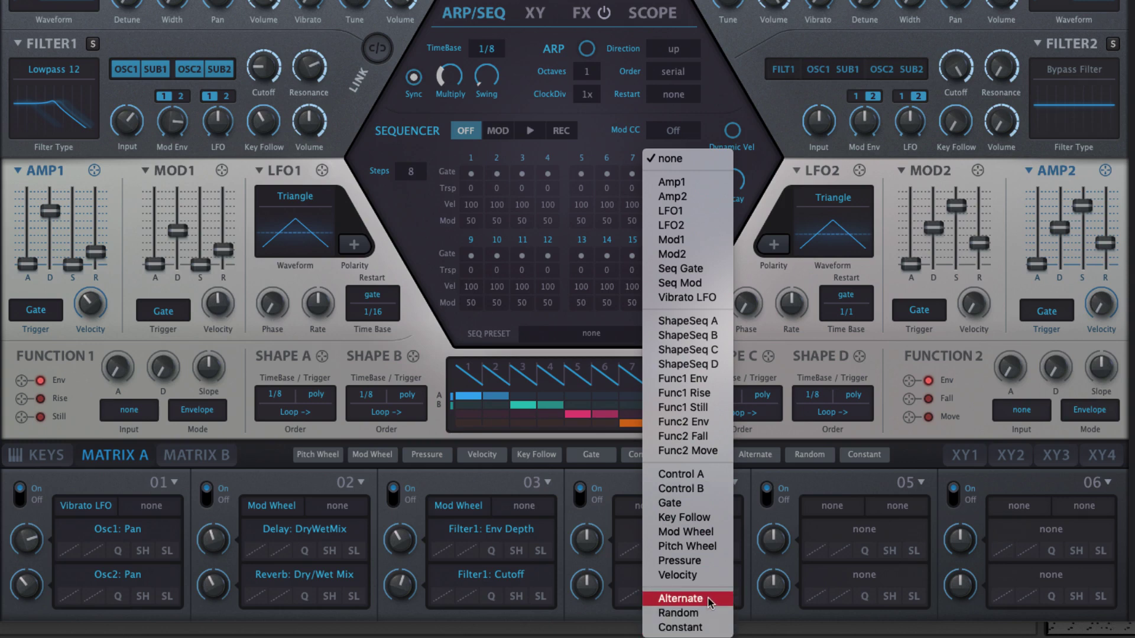
{"action": "left_click", "coordinate": [709, 603]}
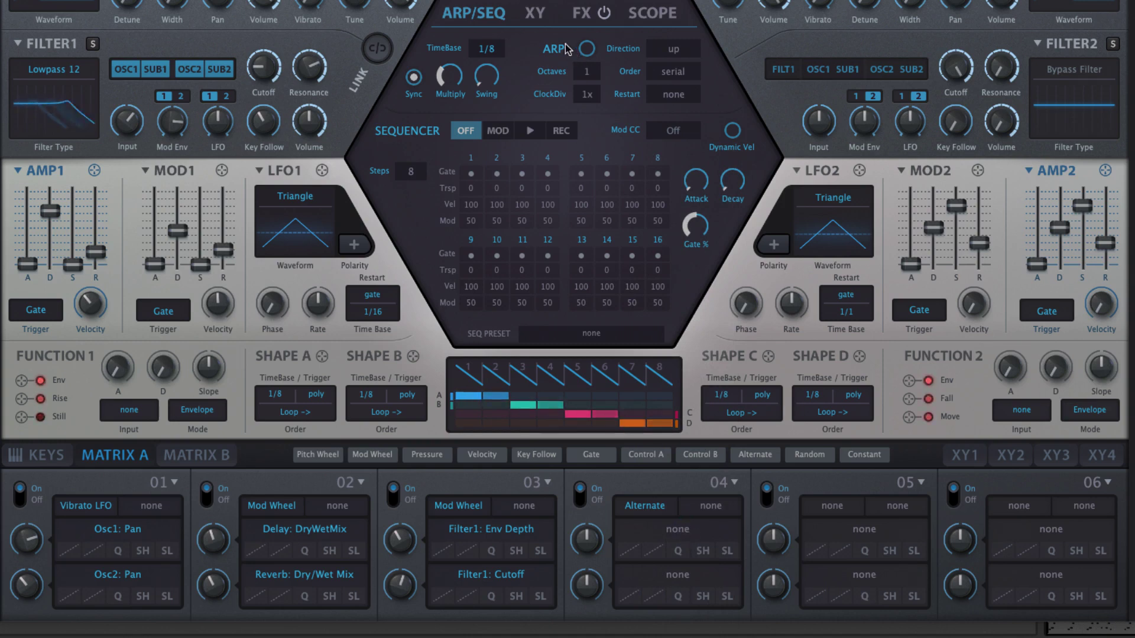
{"action": "left_click", "coordinate": [535, 14]}
{"action": "left_click", "coordinate": [581, 18]}
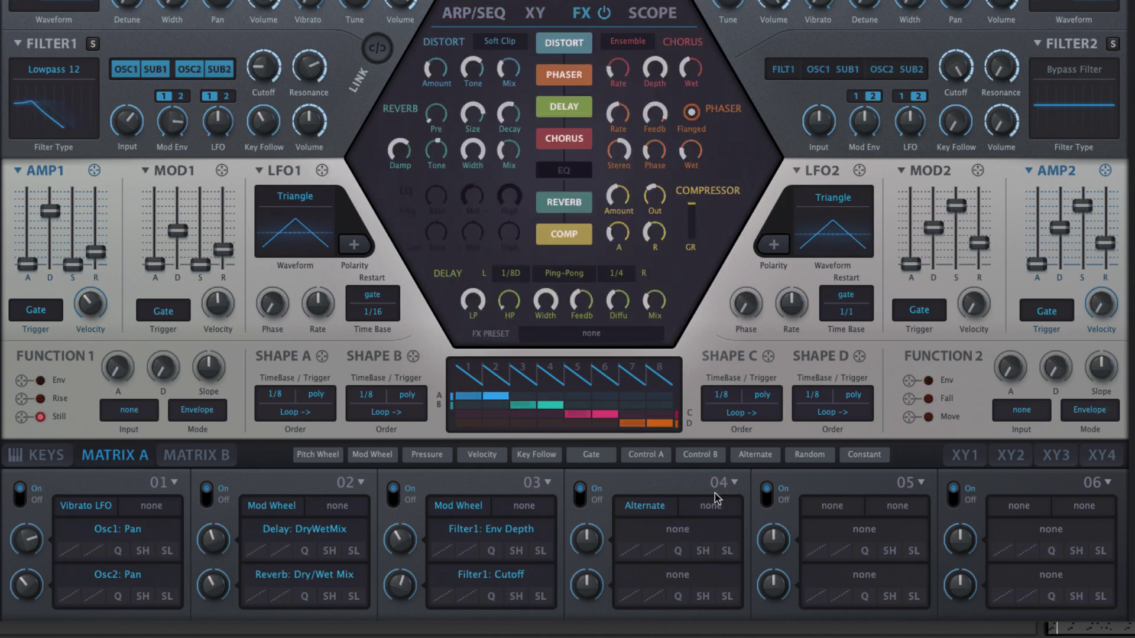
{"action": "left_click_drag", "start_coordinate": [676, 529], "coordinate": [436, 68]}
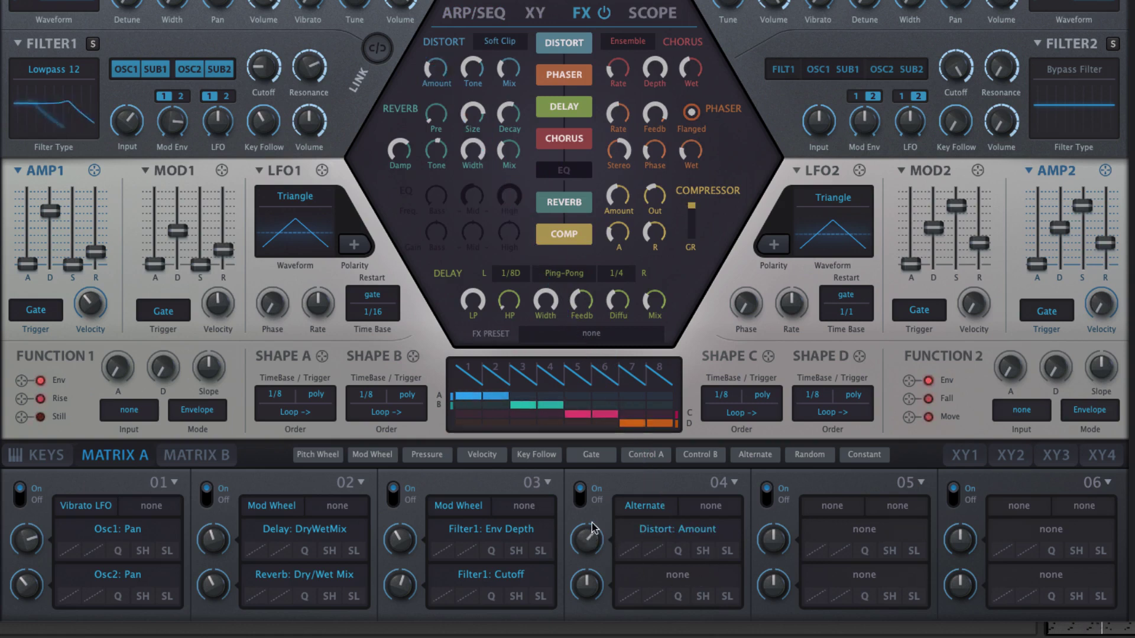
{"action": "left_click_drag", "start_coordinate": [593, 528], "coordinate": [595, 515]}
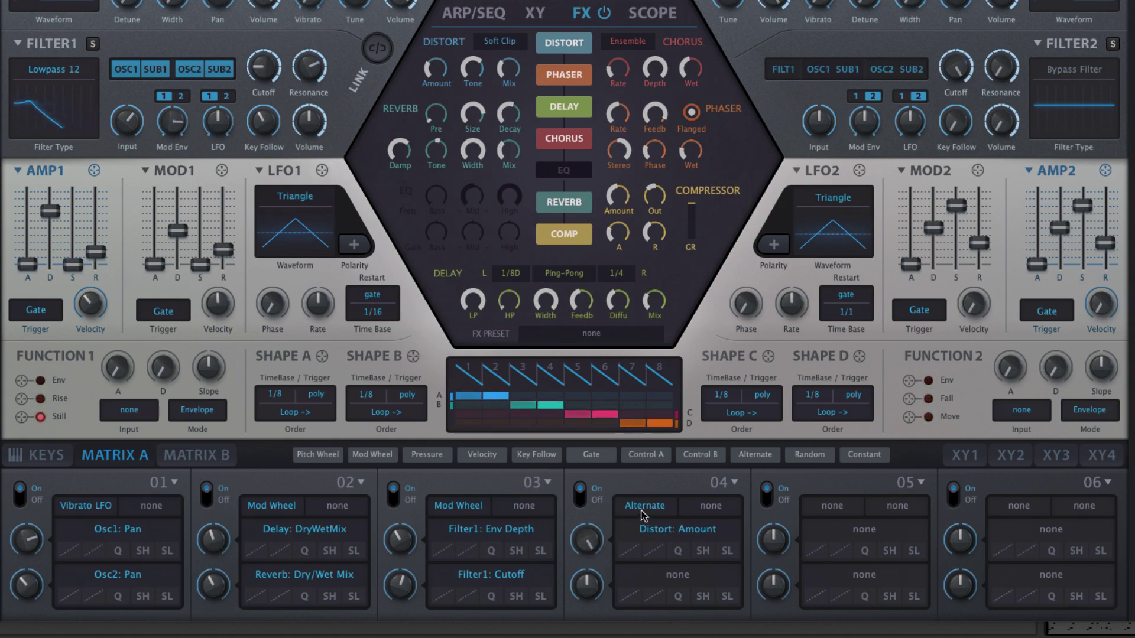
Set slot 05's source to Random and link it to Filter1 Cutoff.
{"action": "left_click", "coordinate": [832, 506]}
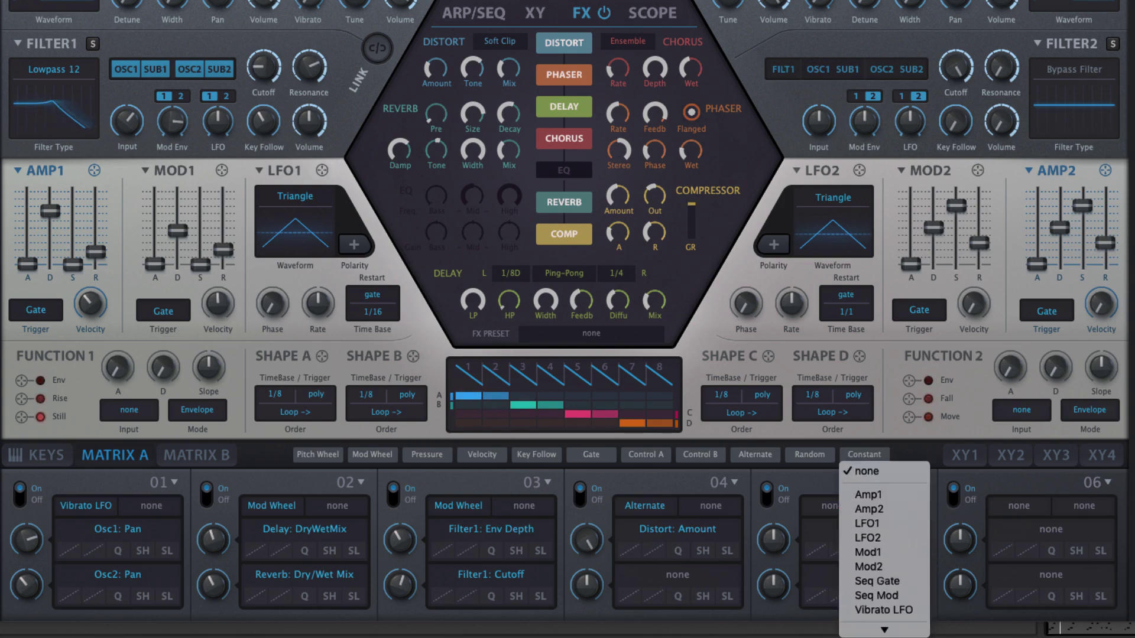
{"action": "scroll", "coordinate": [884, 615], "scroll_direction": "down", "scroll_amount": 2}
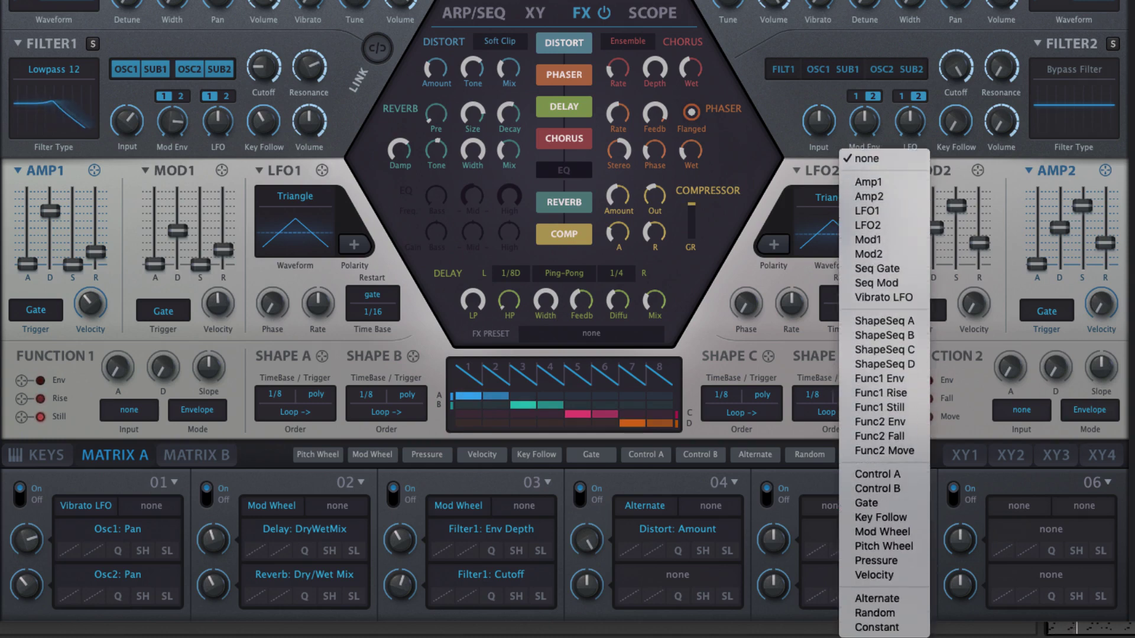
{"action": "left_click", "coordinate": [889, 615]}
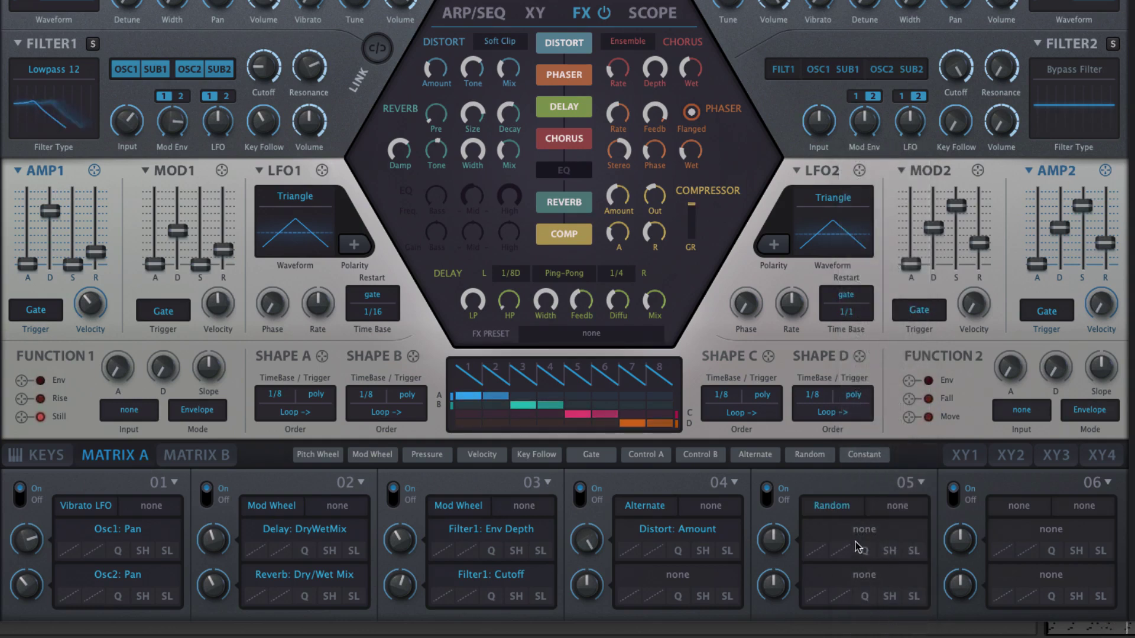
{"action": "left_click_drag", "start_coordinate": [858, 535], "coordinate": [264, 68]}
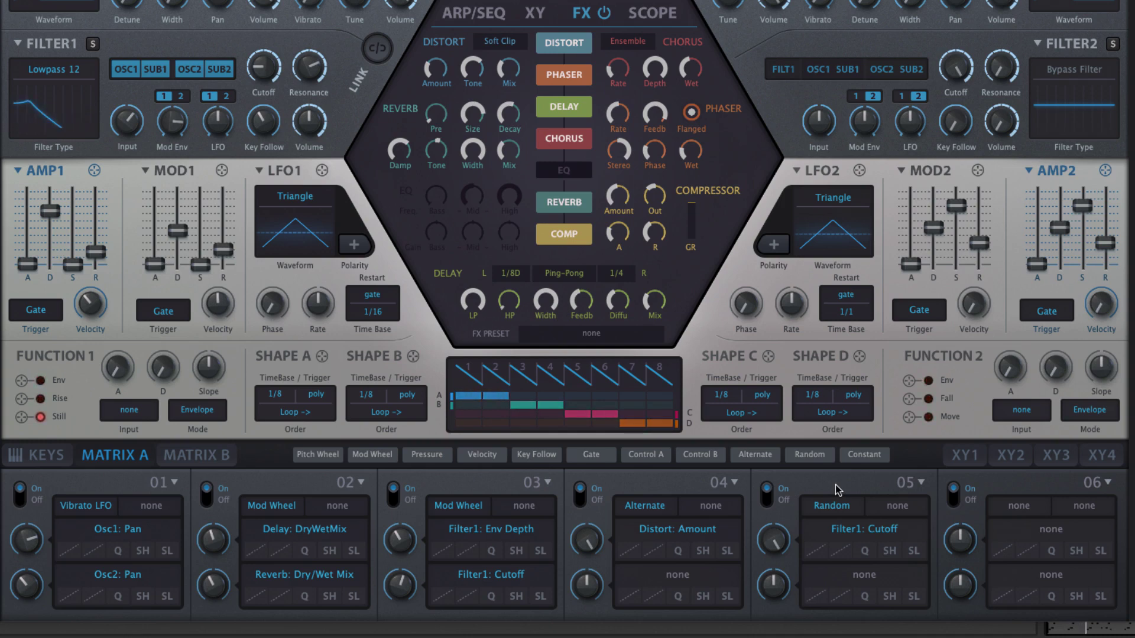
{"action": "left_click", "coordinate": [1019, 505]}
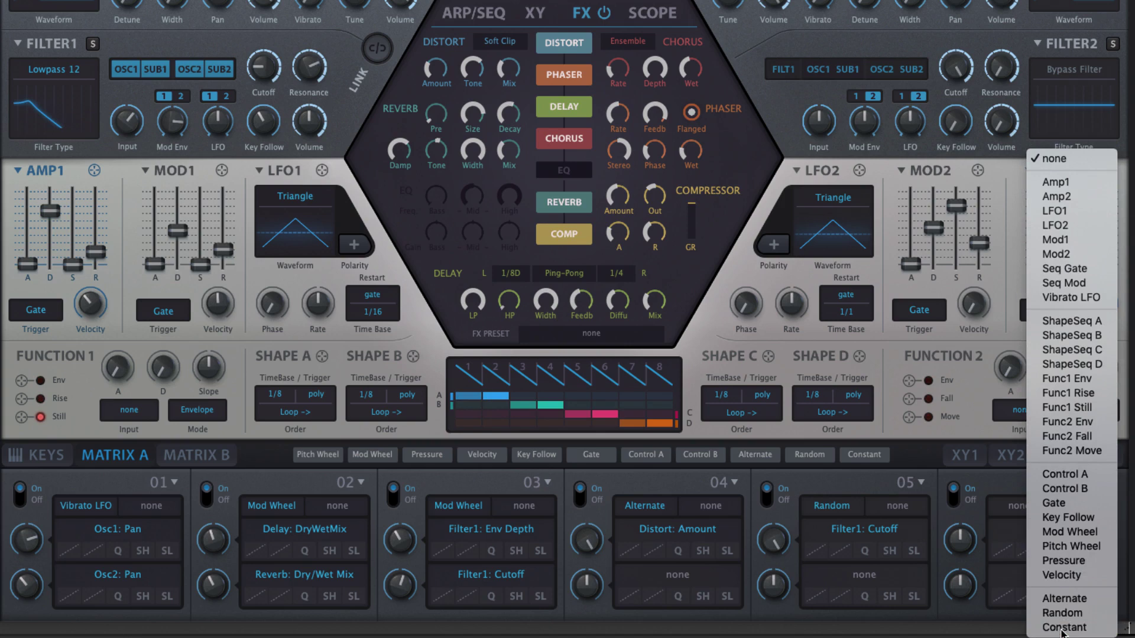
Give slot 06 a Constant source targeting Oscillator 1 Tune and adjust its amount.
{"action": "left_click", "coordinate": [1062, 627]}
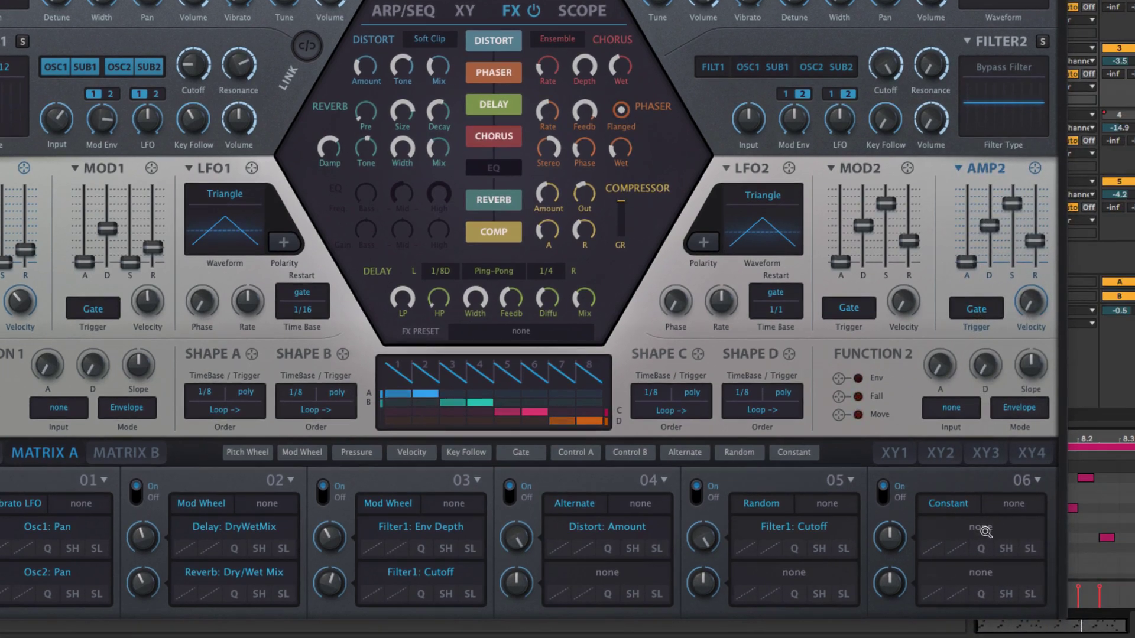
{"action": "left_click", "coordinate": [1054, 531]}
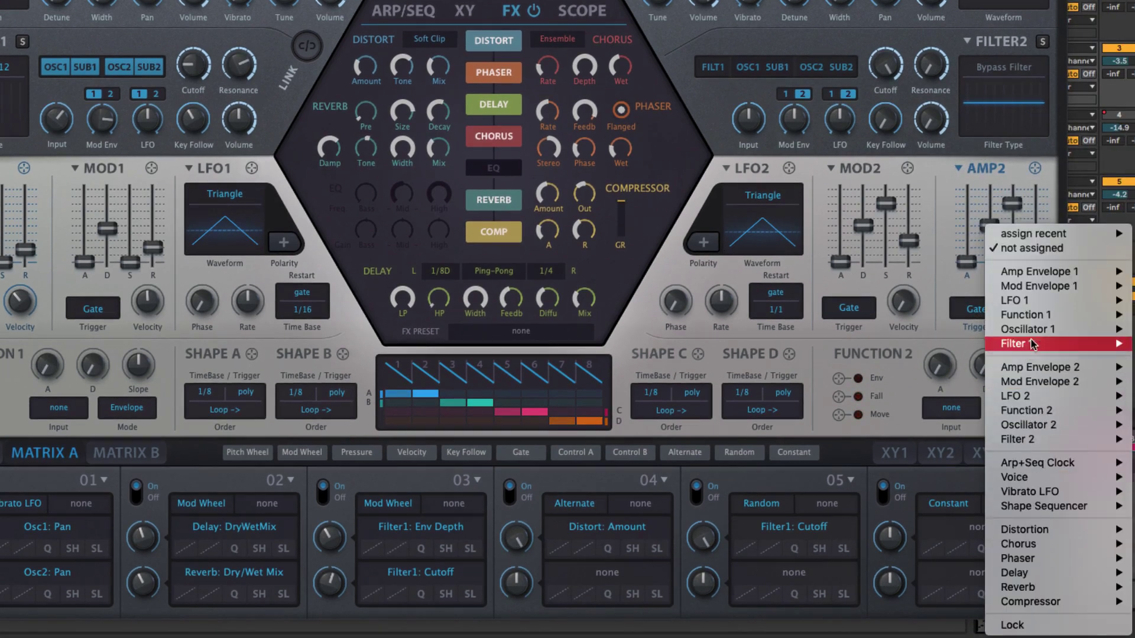
{"action": "mouse_move", "coordinate": [1033, 331]}
{"action": "left_click", "coordinate": [949, 342]}
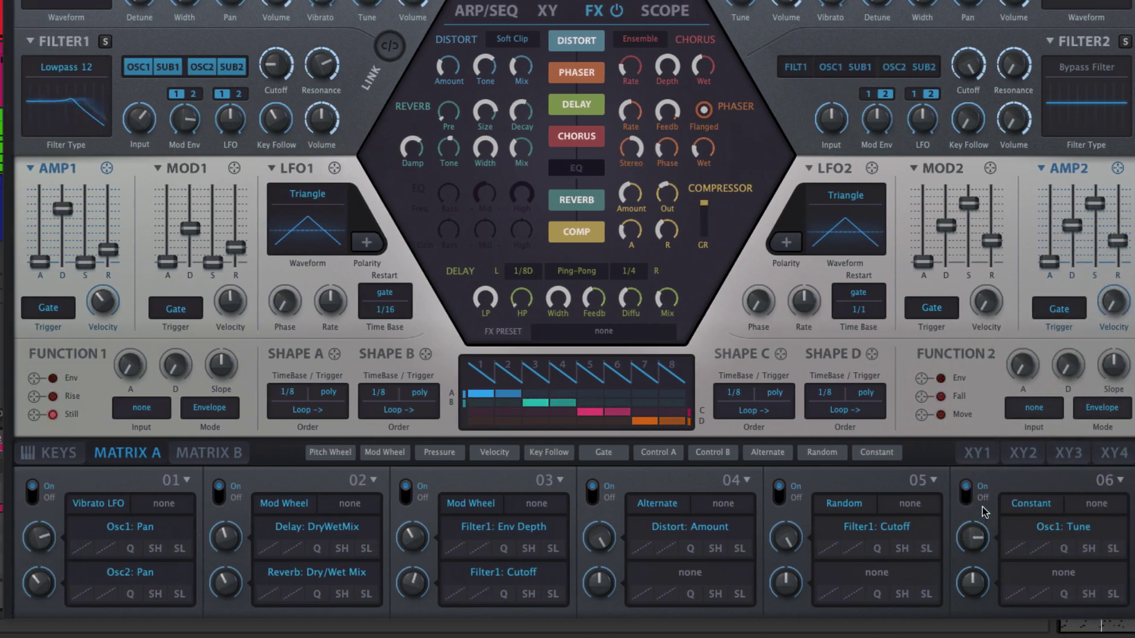
{"action": "mouse_move", "coordinate": [986, 535]}
{"action": "left_mouse_down"}
{"action": "mouse_move", "coordinate": [988, 560]}
{"action": "mouse_move", "coordinate": [991, 517]}
{"action": "left_mouse_up"}
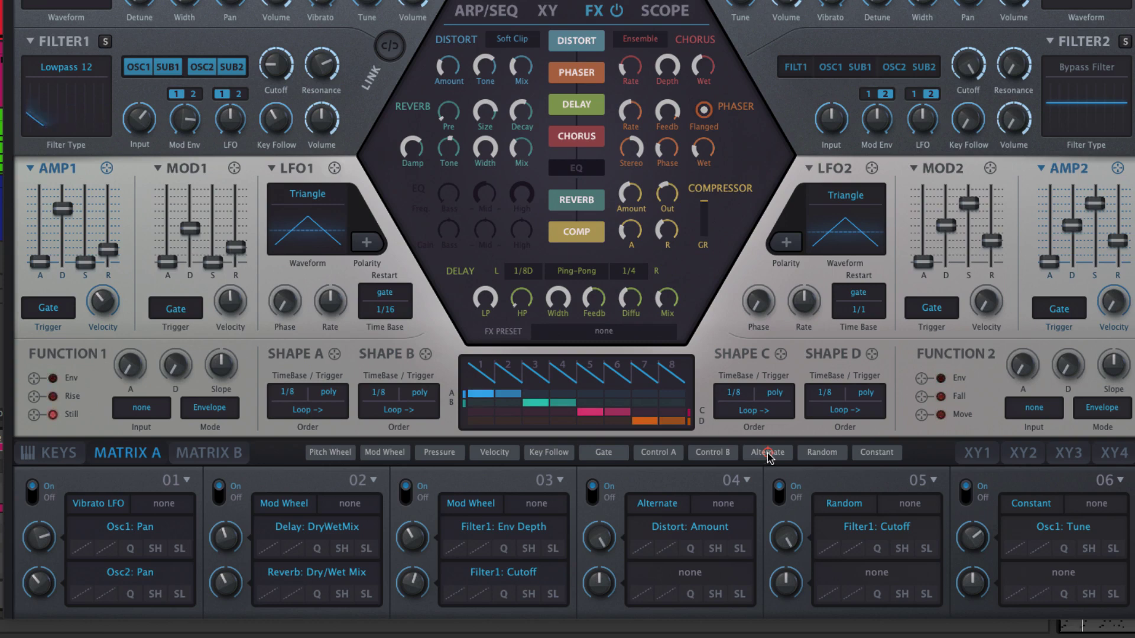
Check Control B and Alternate targets, route Velocity to Reverb Decay, then drag Key Follow onto an effect.
{"action": "left_click", "coordinate": [722, 455]}
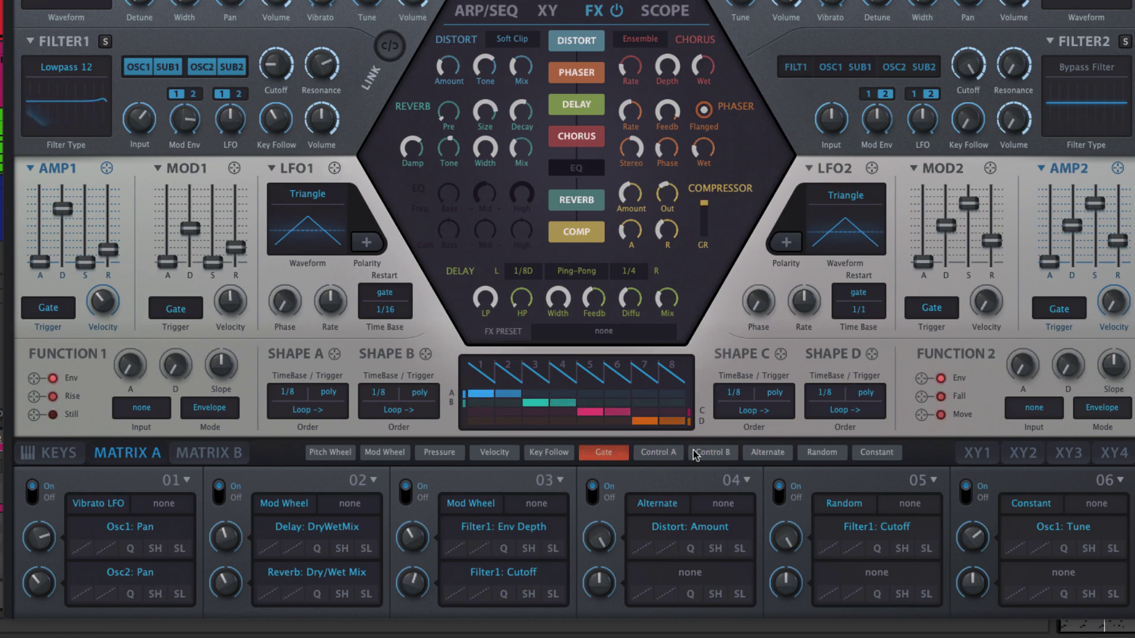
{"action": "left_click", "coordinate": [789, 453]}
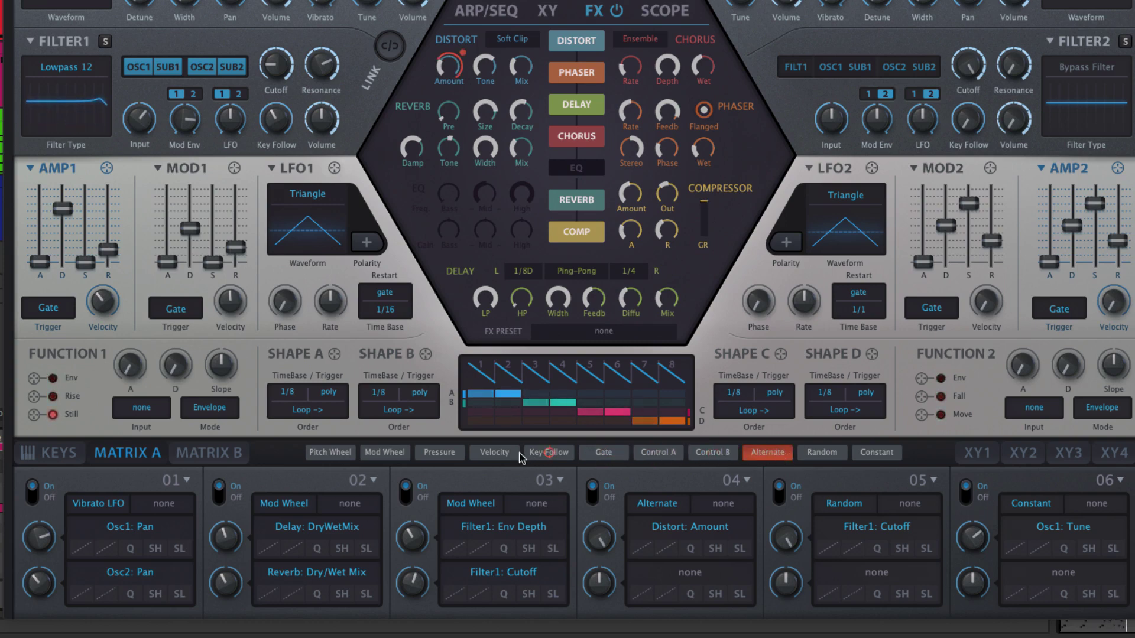
{"action": "left_click", "coordinate": [497, 454]}
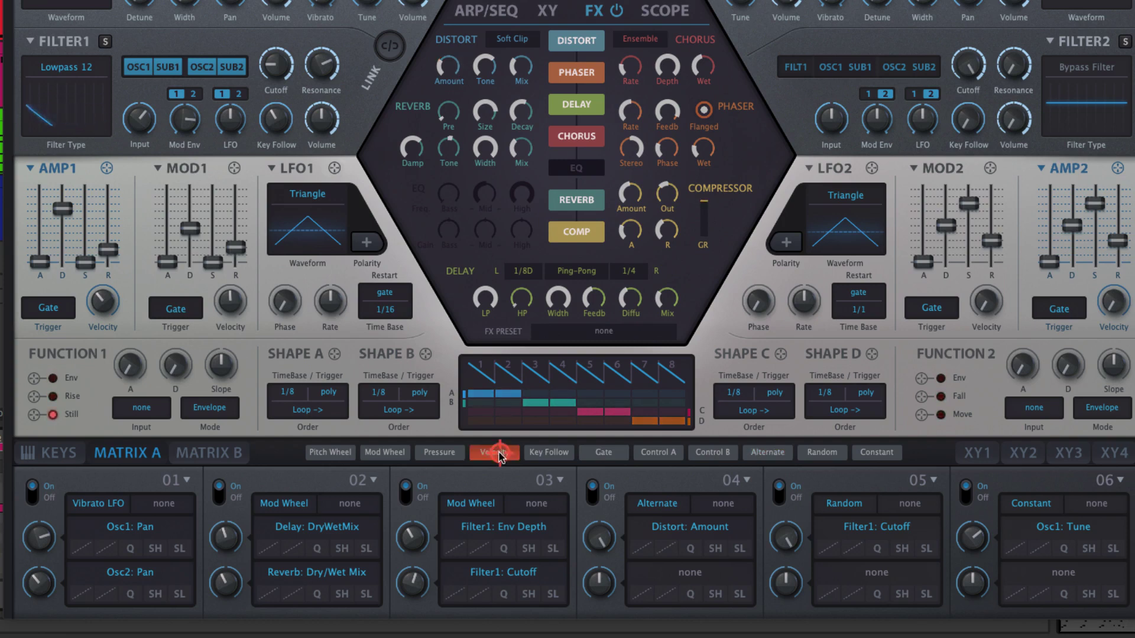
{"action": "mouse_move", "coordinate": [404, 294]}
{"action": "left_mouse_down"}
{"action": "mouse_move", "coordinate": [354, 150]}
{"action": "mouse_move", "coordinate": [417, 48]}
{"action": "mouse_move", "coordinate": [479, 187]}
{"action": "mouse_move", "coordinate": [383, 173]}
{"action": "mouse_move", "coordinate": [446, 114]}
{"action": "mouse_move", "coordinate": [514, 81]}
{"action": "mouse_move", "coordinate": [522, 112]}
{"action": "left_mouse_up"}
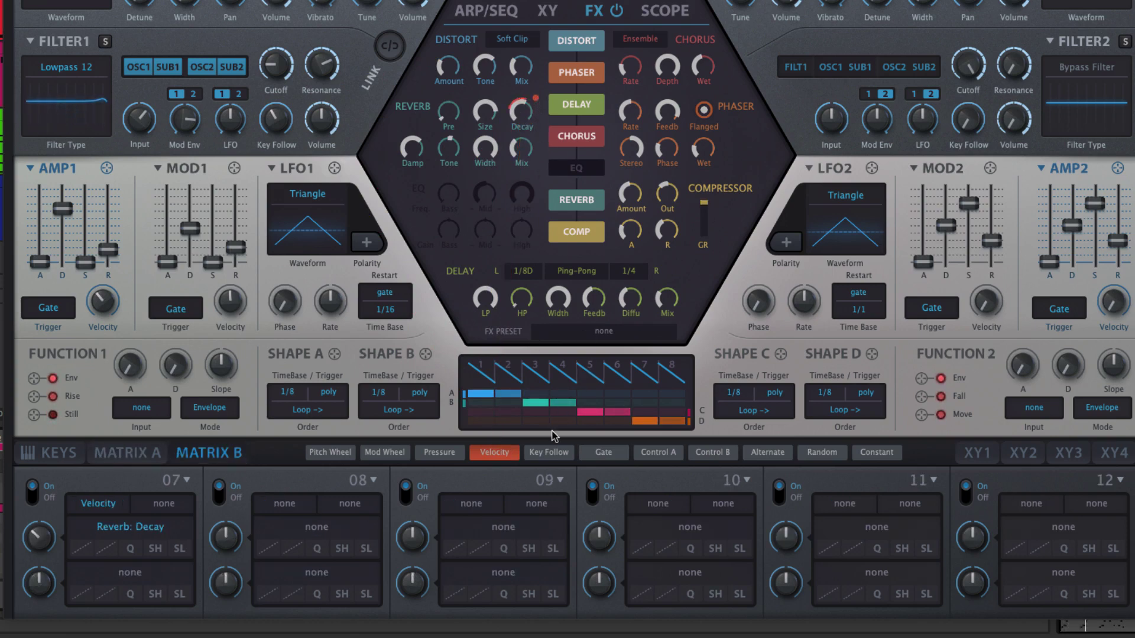
{"action": "left_click_drag", "start_coordinate": [548, 453], "coordinate": [684, 142]}
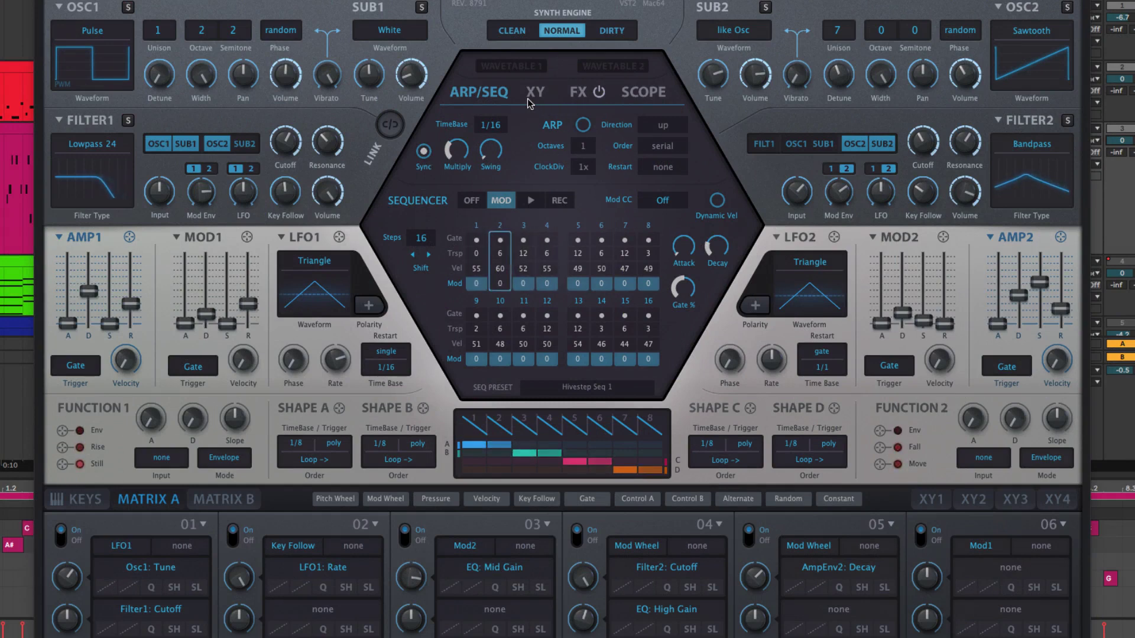
Route LFO2 to Oscillator 2 Tune, set its depth, and keep Oscillator 2 Tune as target.
{"action": "left_click", "coordinate": [578, 92]}
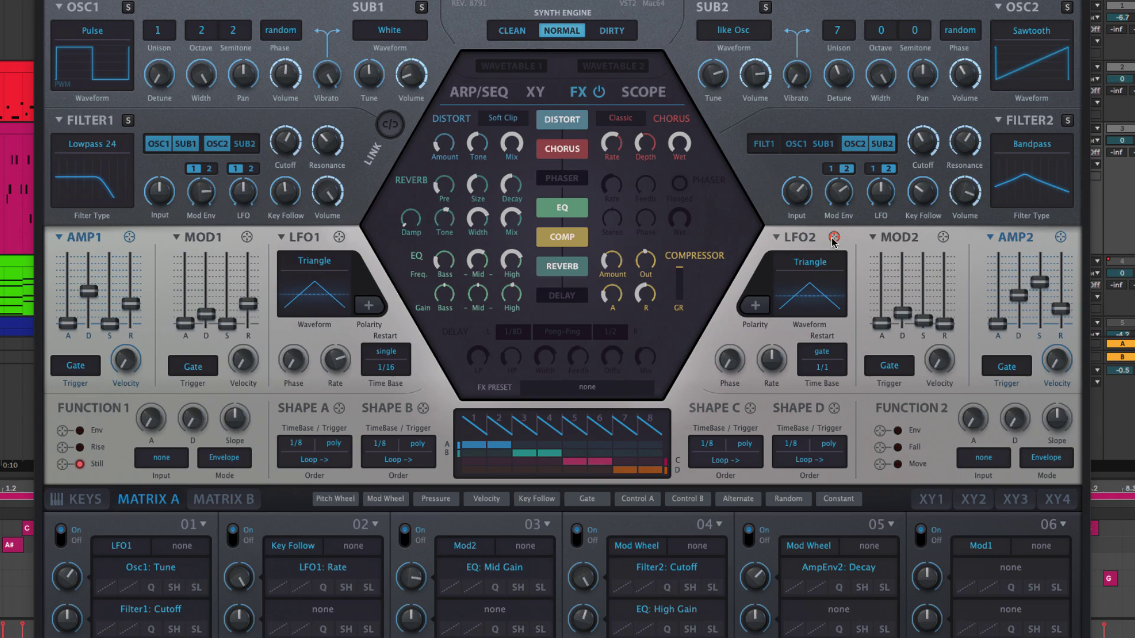
{"action": "left_click_drag", "start_coordinate": [832, 238], "coordinate": [916, 31]}
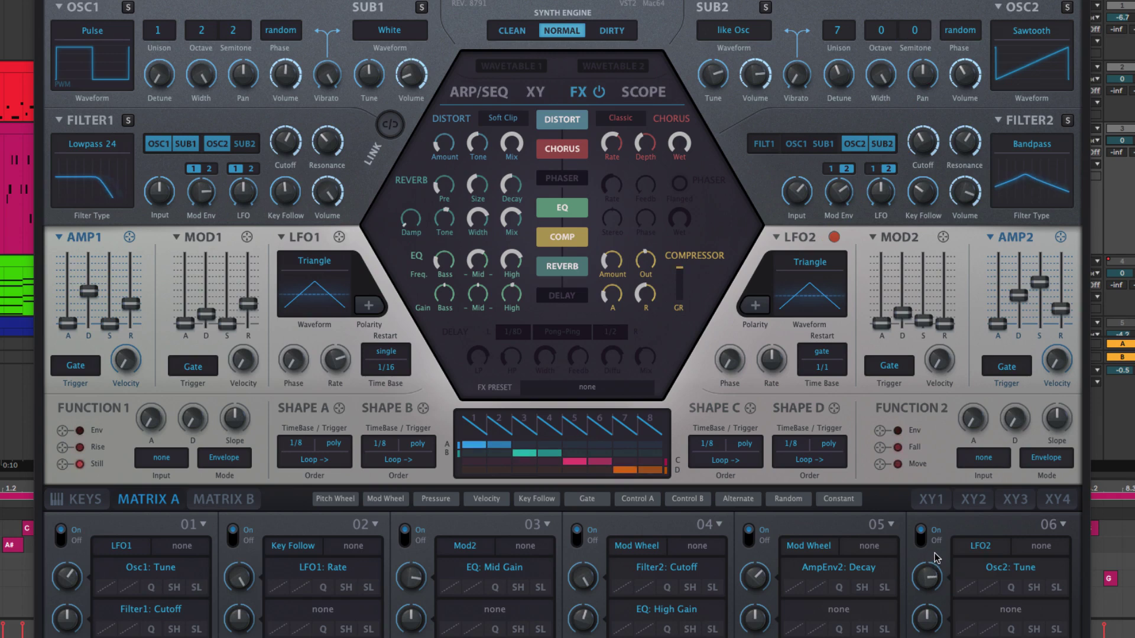
{"action": "left_click_drag", "start_coordinate": [927, 570], "coordinate": [931, 591]}
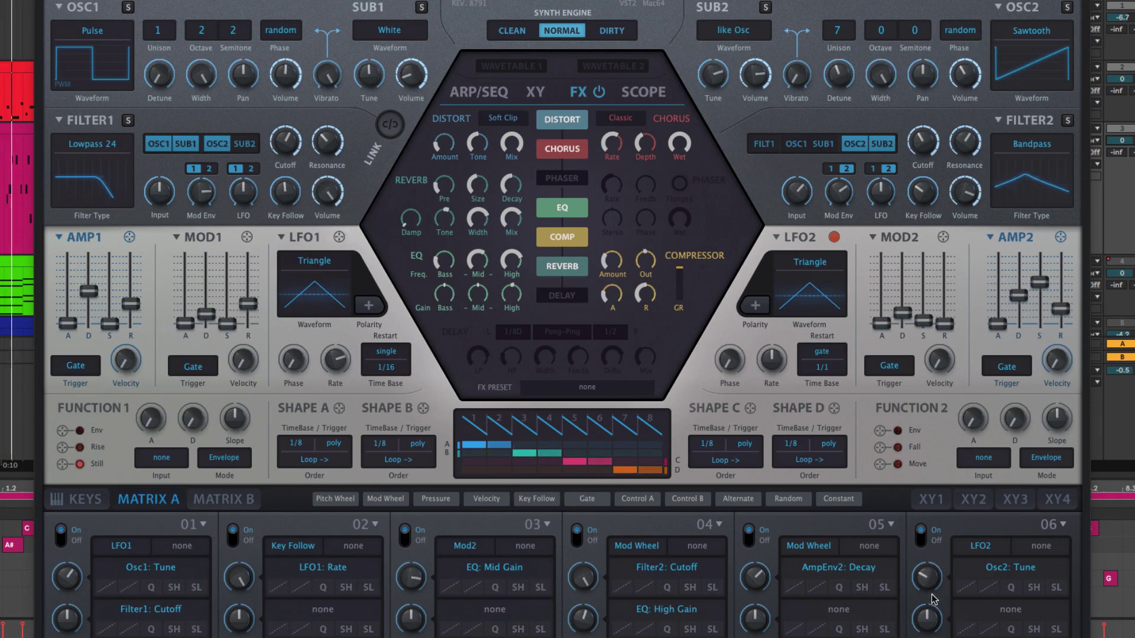
{"action": "left_click", "coordinate": [983, 570]}
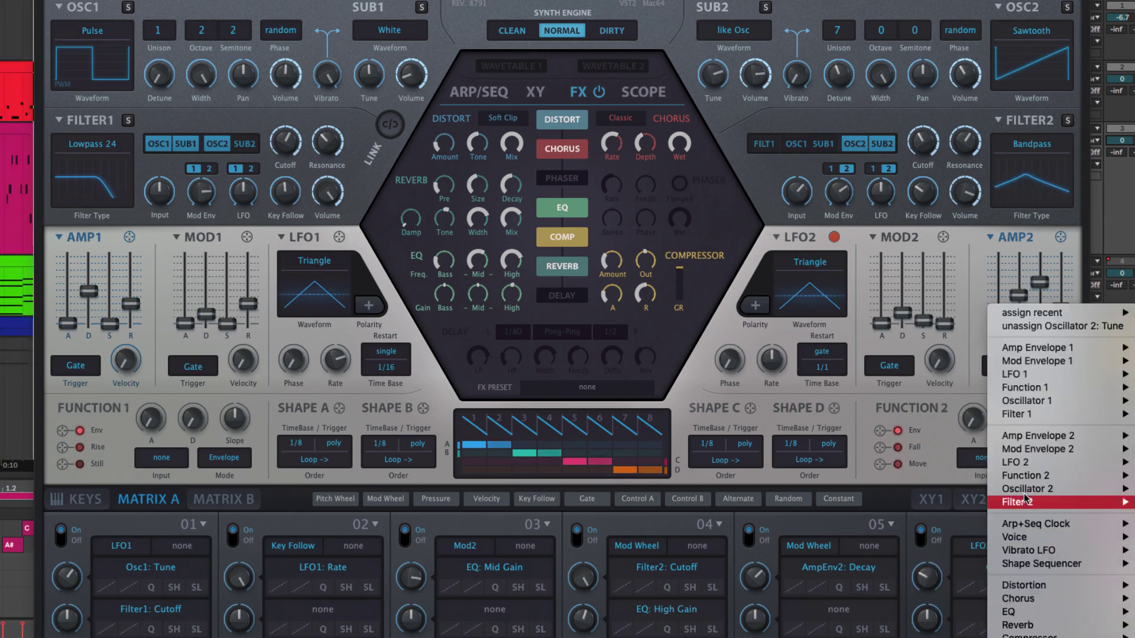
{"action": "mouse_move", "coordinate": [1040, 489]}
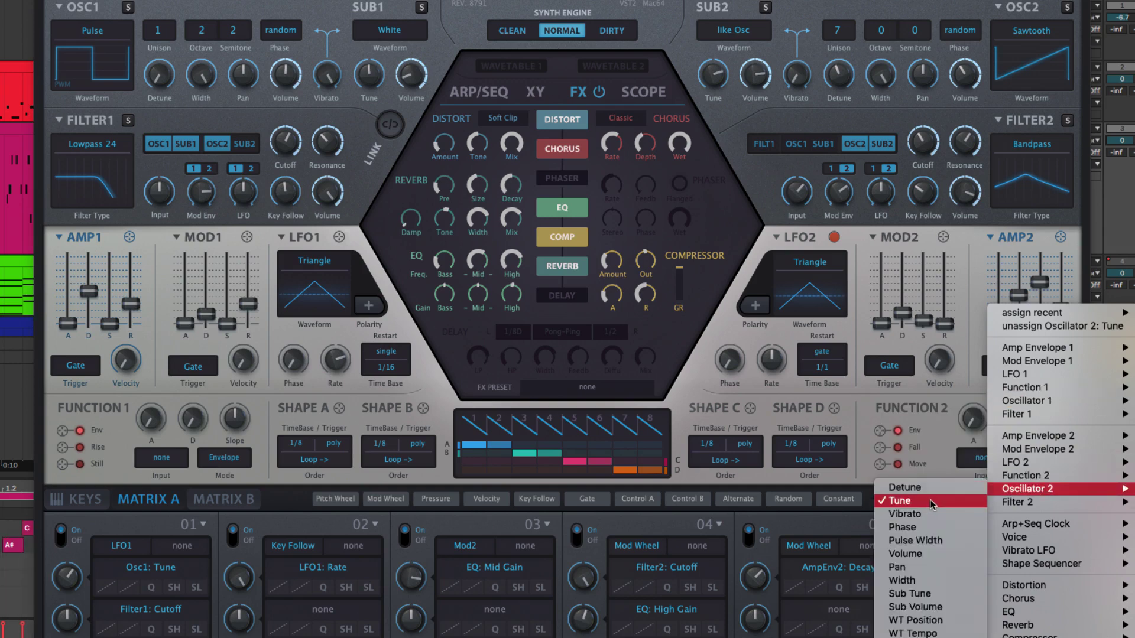
{"action": "left_click", "coordinate": [931, 502]}
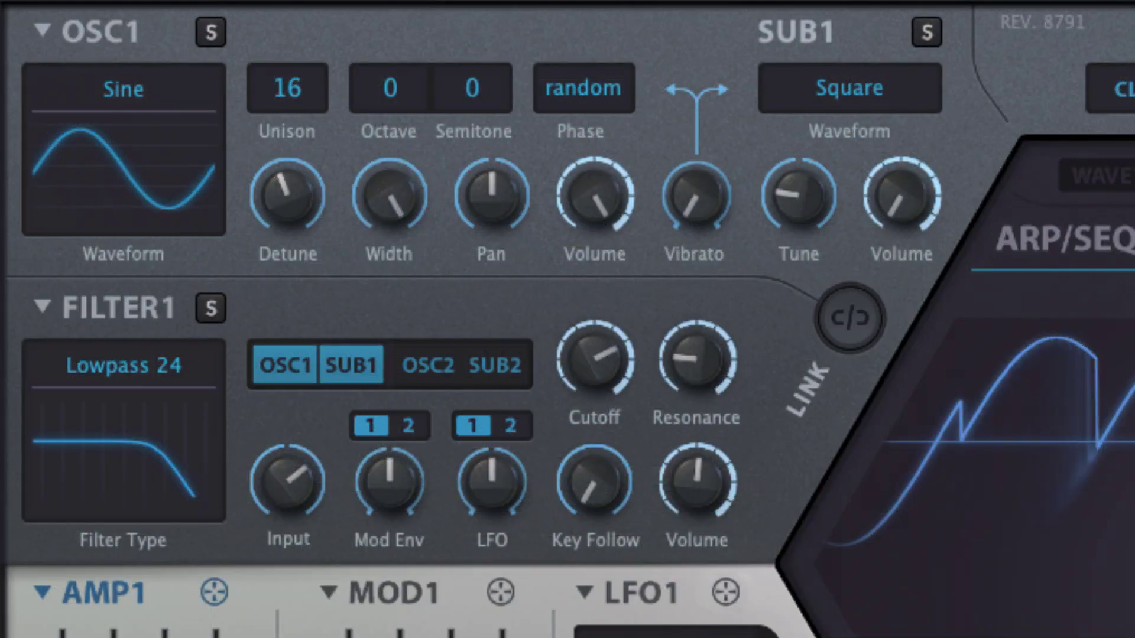
Make OSC1 a pulse wave and modulate its pulse width from LFO1 with increased depth.
{"action": "left_click", "coordinate": [101, 73]}
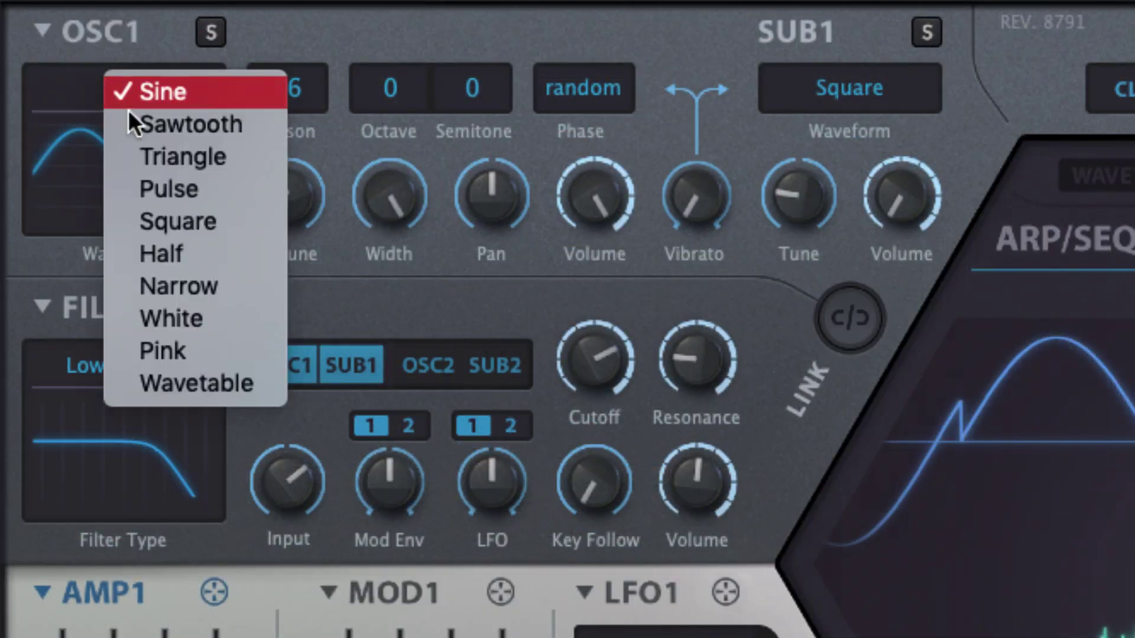
{"action": "left_click", "coordinate": [173, 185]}
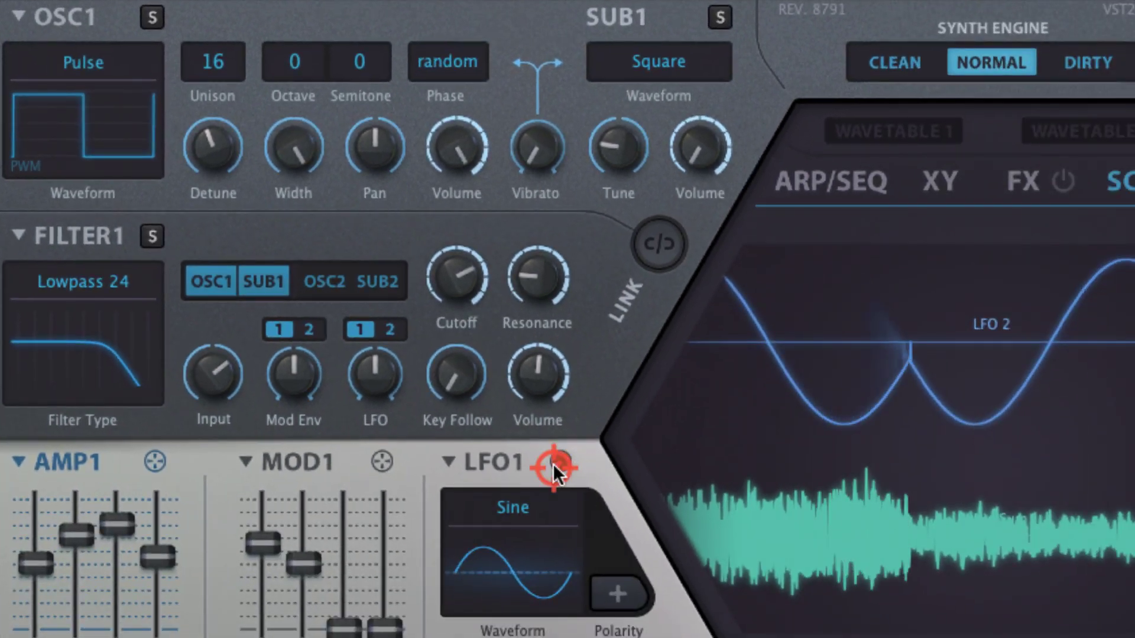
{"action": "left_click_drag", "start_coordinate": [726, 591], "coordinate": [243, 297]}
{"action": "left_click_drag", "start_coordinate": [174, 219], "coordinate": [94, 123]}
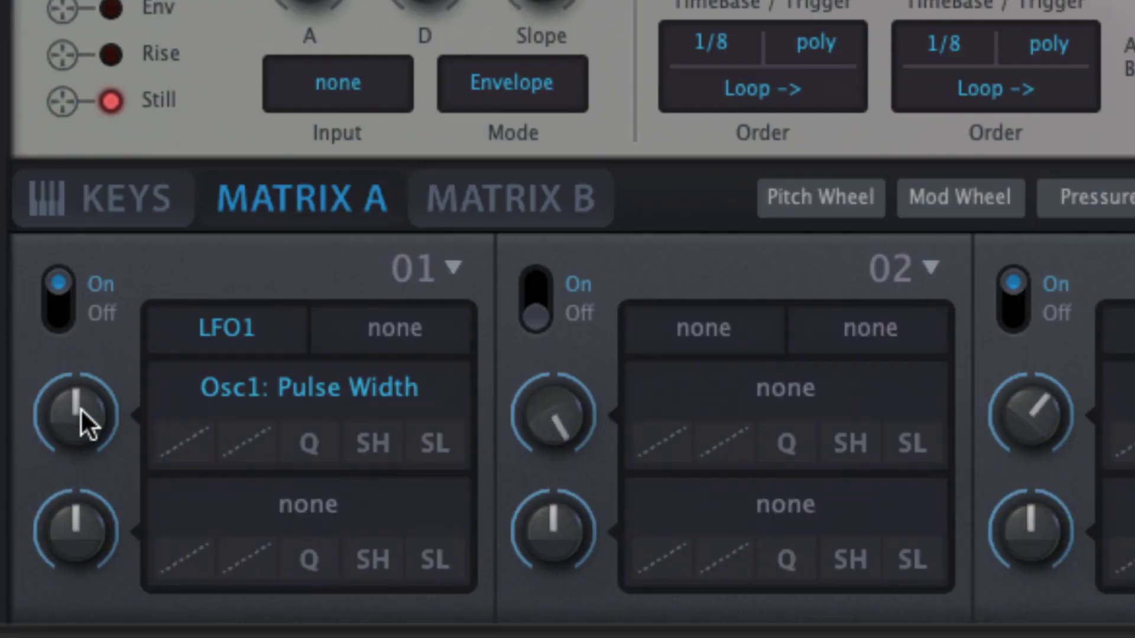
{"action": "left_click_drag", "start_coordinate": [81, 408], "coordinate": [83, 243]}
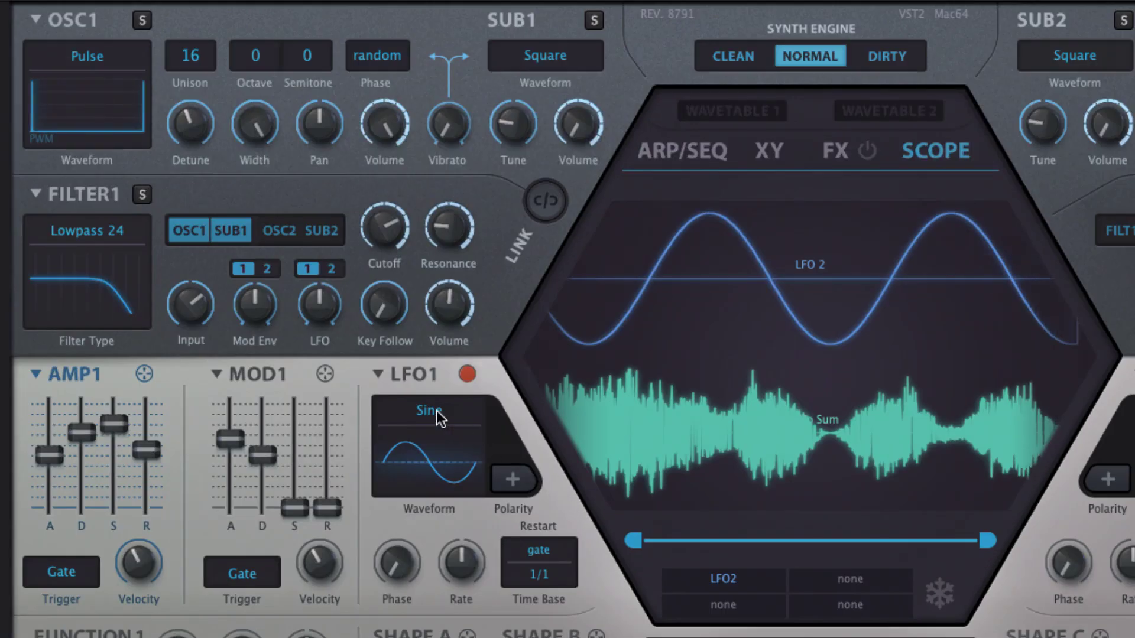
Set LFO1 to a Random Hold shape with a 1/4 time base.
{"action": "left_click", "coordinate": [433, 411]}
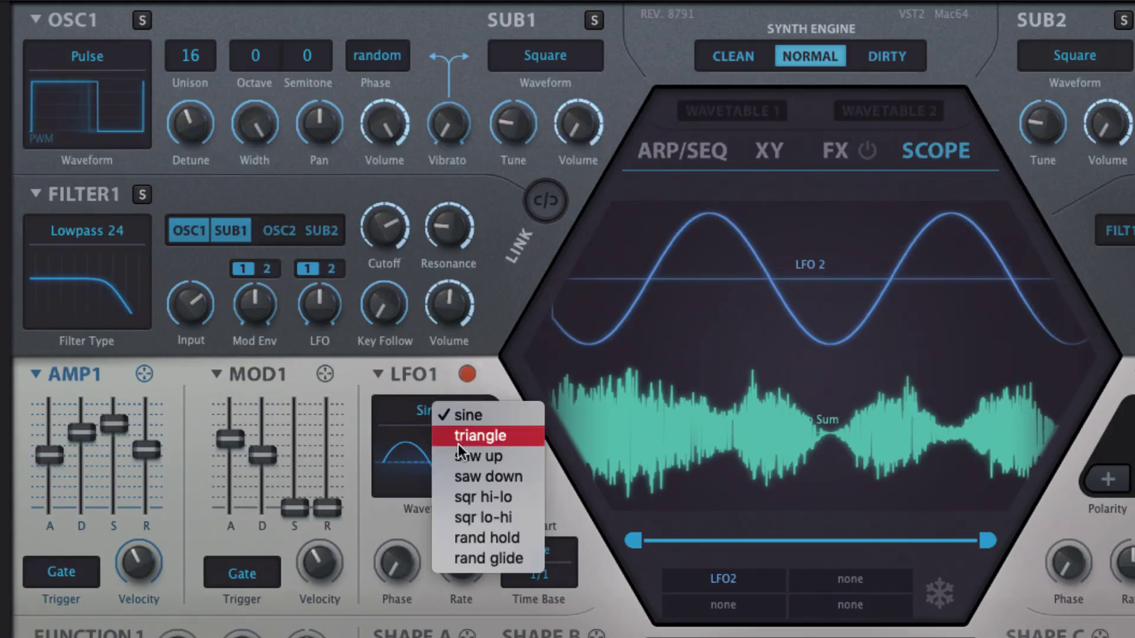
{"action": "left_click", "coordinate": [474, 538]}
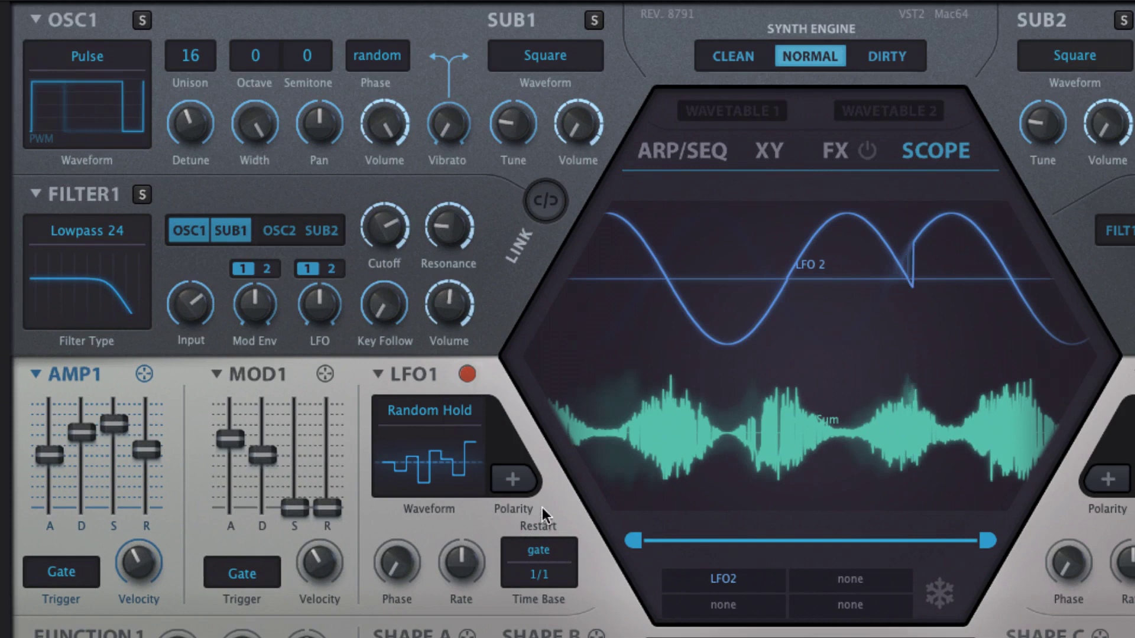
{"action": "left_click", "coordinate": [547, 572]}
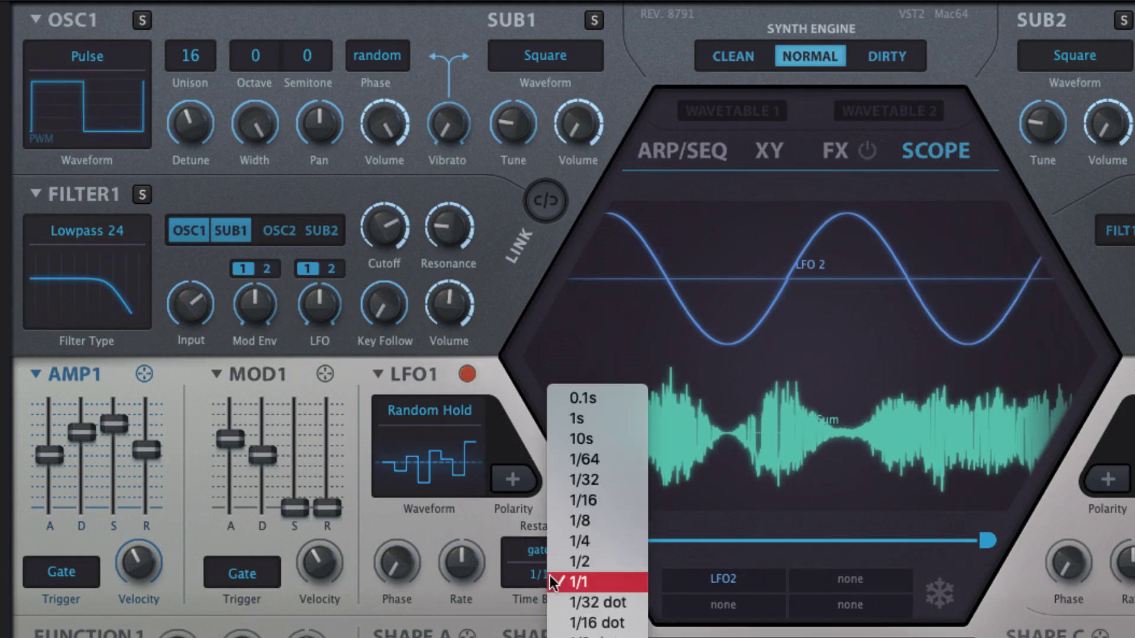
{"action": "key", "text": "Escape"}
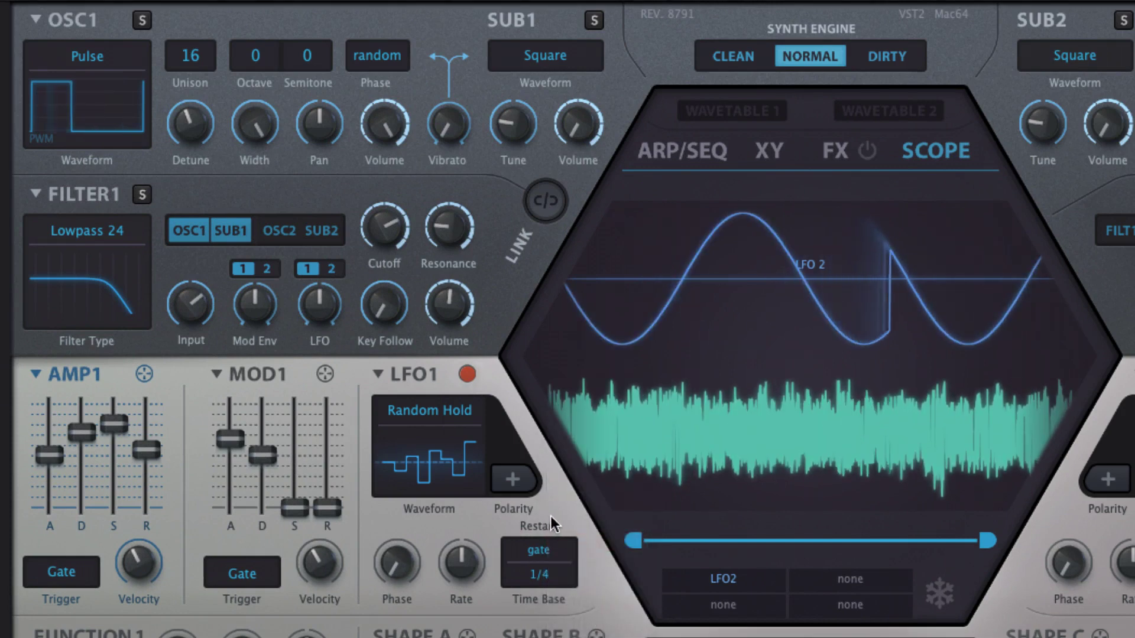
Set LFO1's time base to 1/16 and add Delay Time Scale as slot 06's second target.
{"action": "left_click", "coordinate": [545, 573]}
{"action": "left_click", "coordinate": [560, 546]}
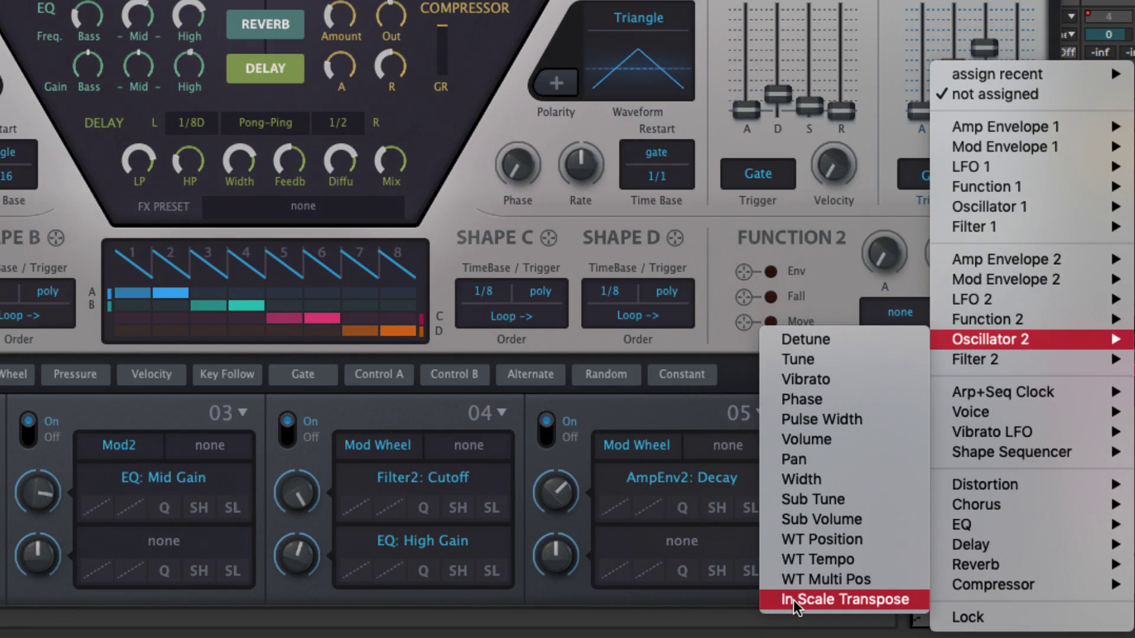
{"action": "mouse_move", "coordinate": [1053, 539]}
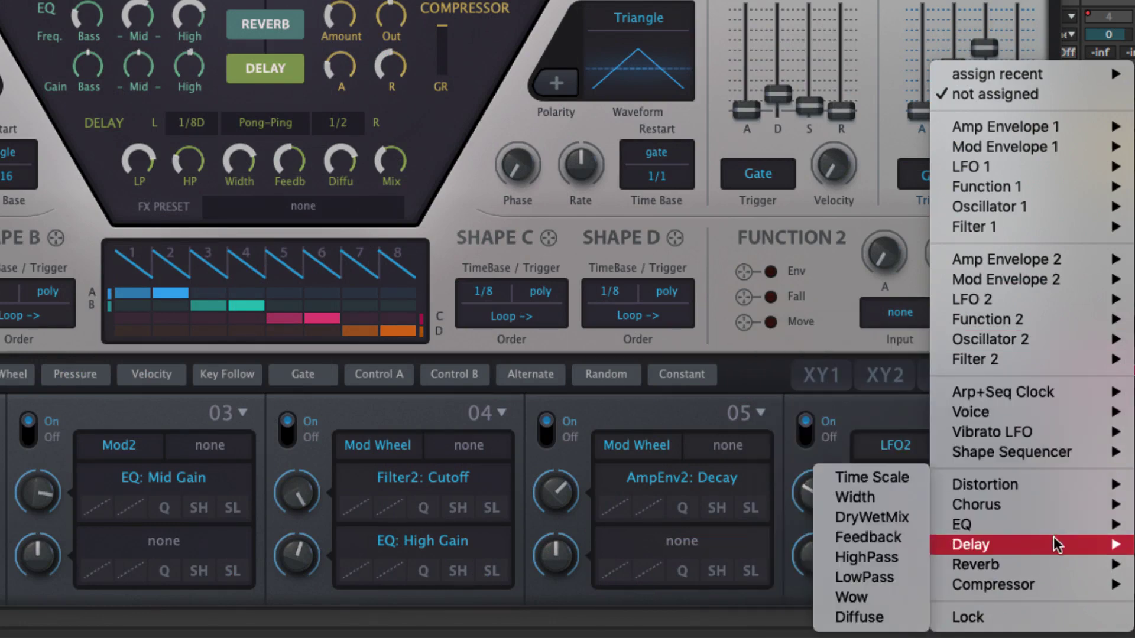
{"action": "left_click", "coordinate": [874, 480]}
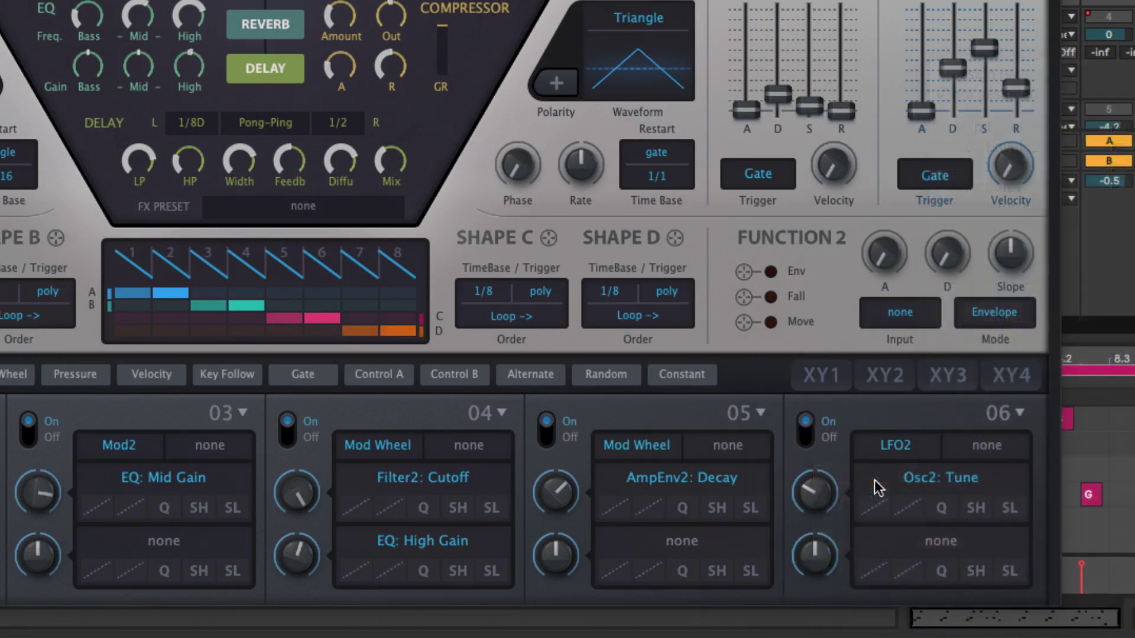